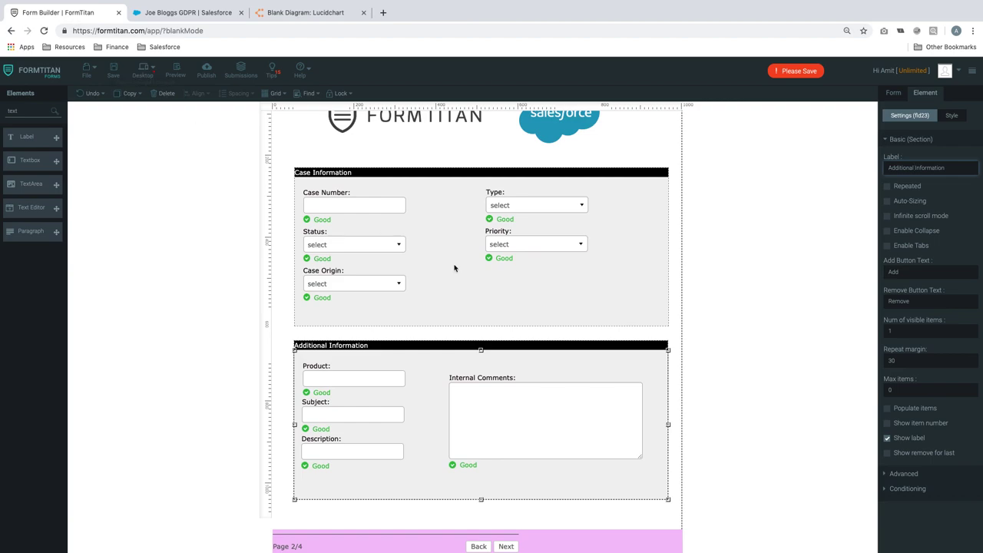
- Scroll through the page 2 case form, then switch to the Lucidchart diagram
{"action": "scroll", "coordinate": [515, 281], "scroll_direction": "up", "scroll_amount": 1}
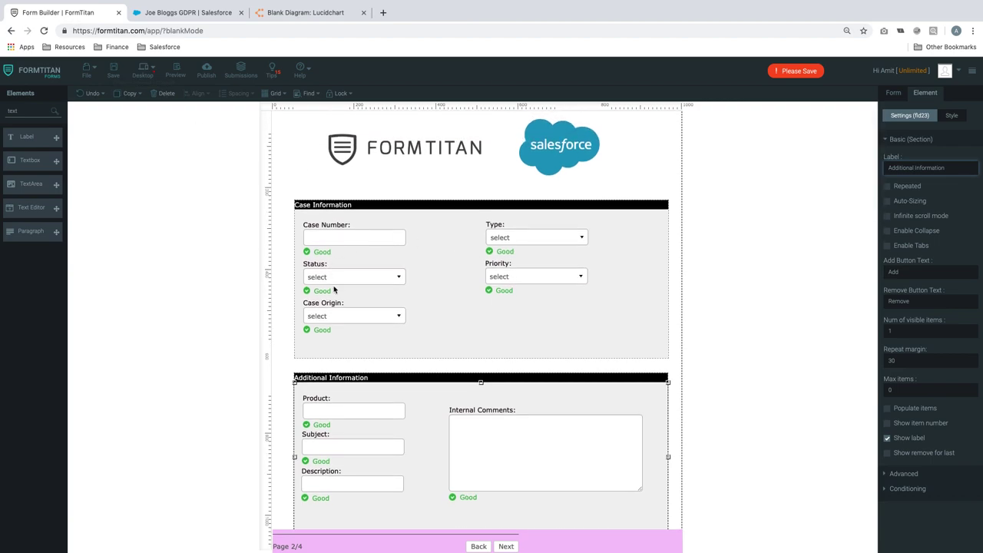
{"action": "scroll", "coordinate": [335, 289], "scroll_direction": "down", "scroll_amount": 2}
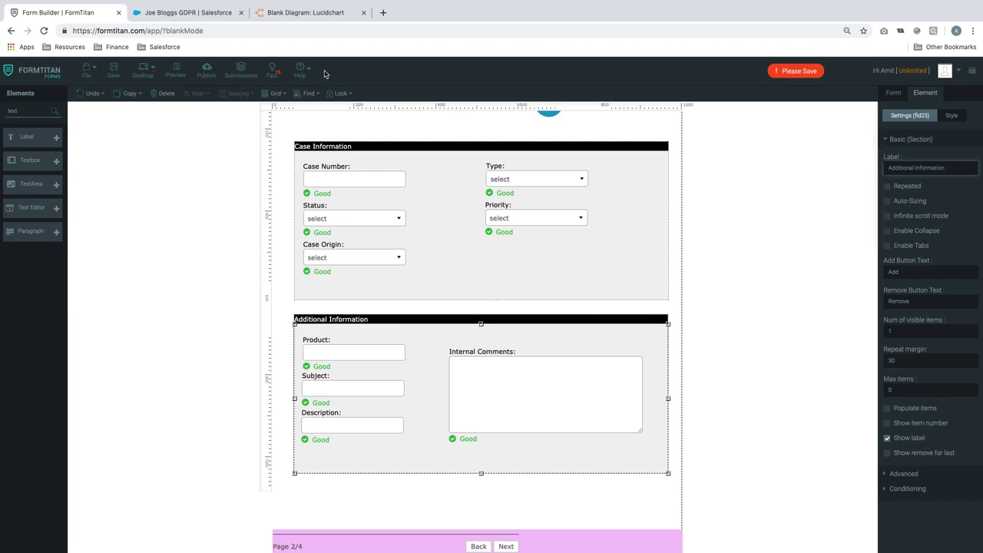
{"action": "left_click", "coordinate": [306, 13]}
- Compare the Step 2 slide with the Salesforce contact and FormTitan form, then open Step 3
{"action": "left_click", "coordinate": [174, 545]}
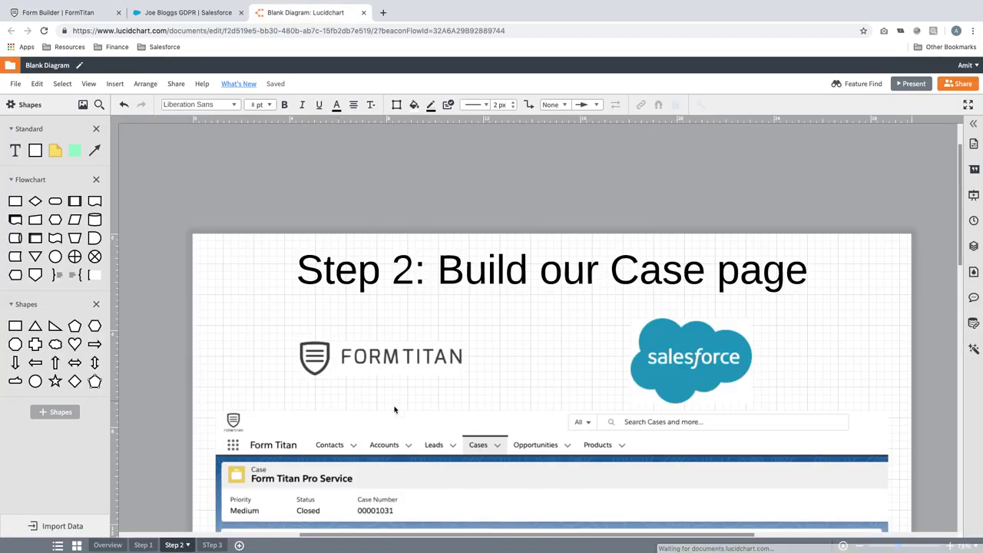
{"action": "scroll", "coordinate": [395, 409], "scroll_direction": "down", "scroll_amount": 5}
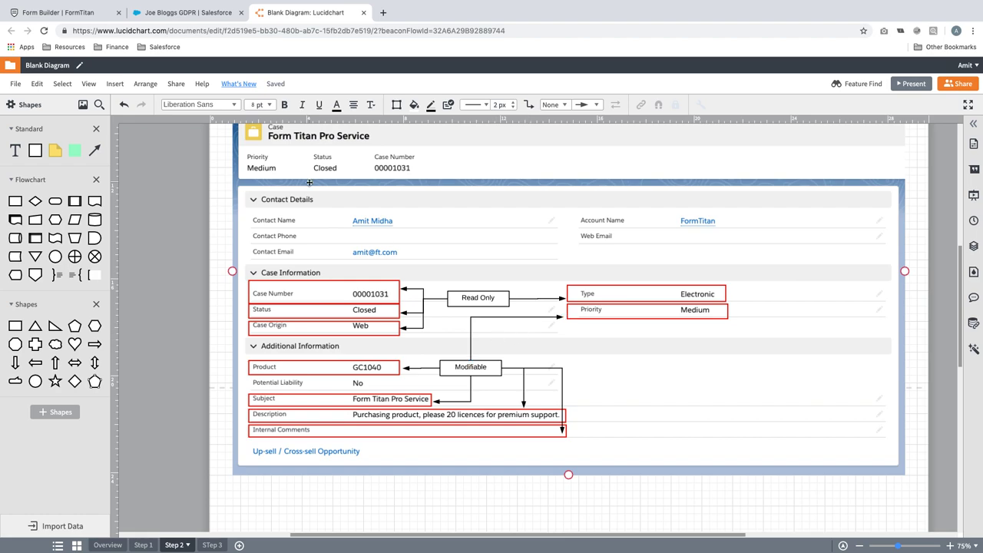
{"action": "left_click", "coordinate": [191, 14]}
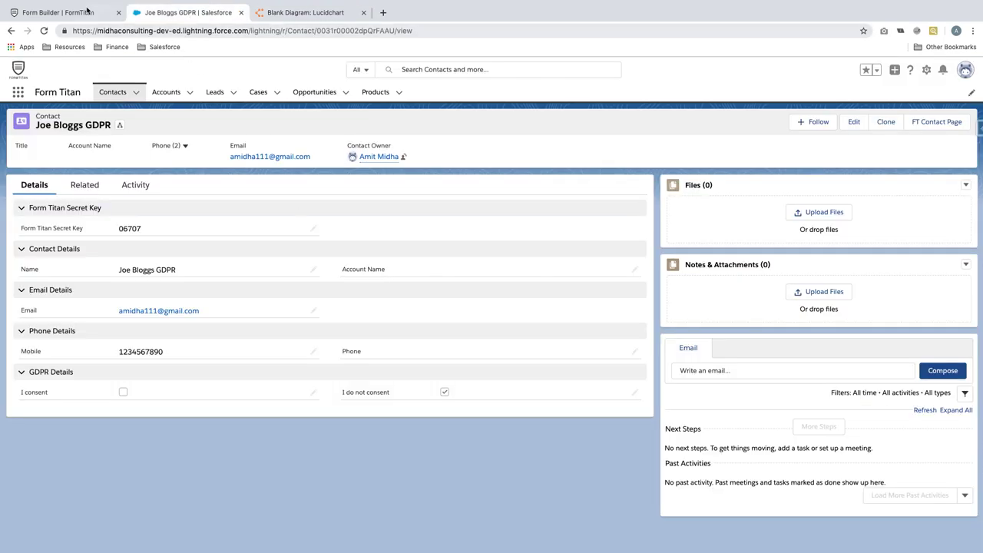
{"action": "left_click", "coordinate": [81, 10]}
{"action": "scroll", "coordinate": [570, 309], "scroll_direction": "up", "scroll_amount": 1}
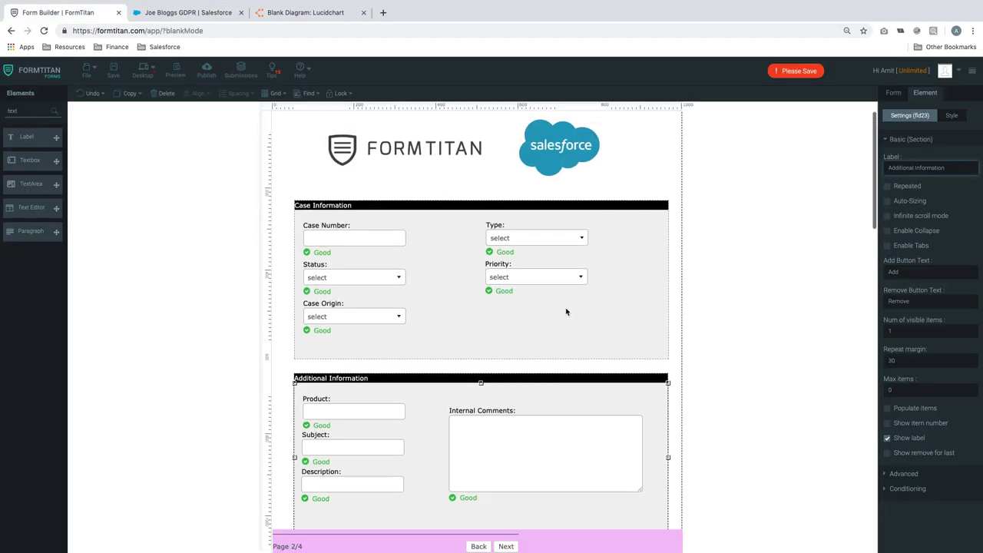
{"action": "scroll", "coordinate": [566, 311], "scroll_direction": "down", "scroll_amount": 1}
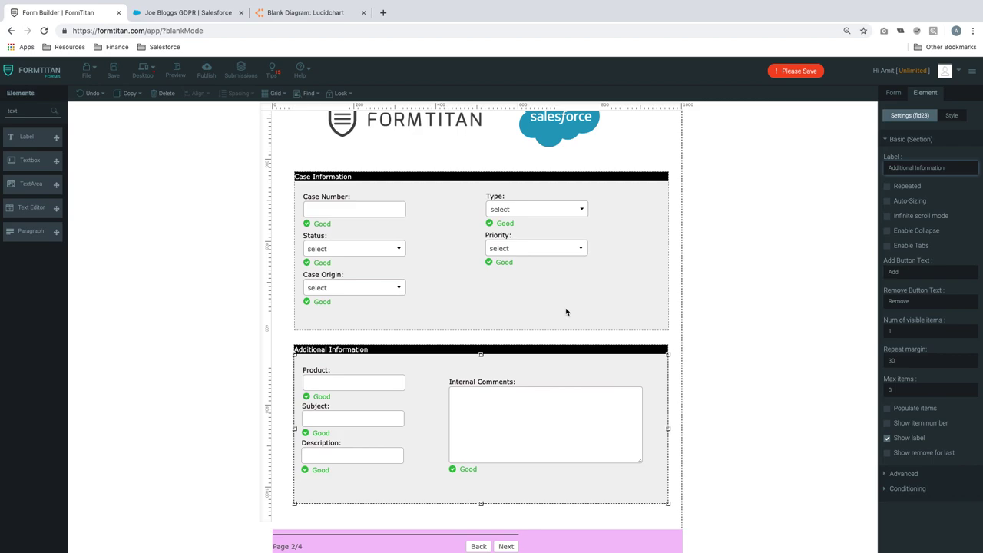
{"action": "left_click", "coordinate": [321, 12]}
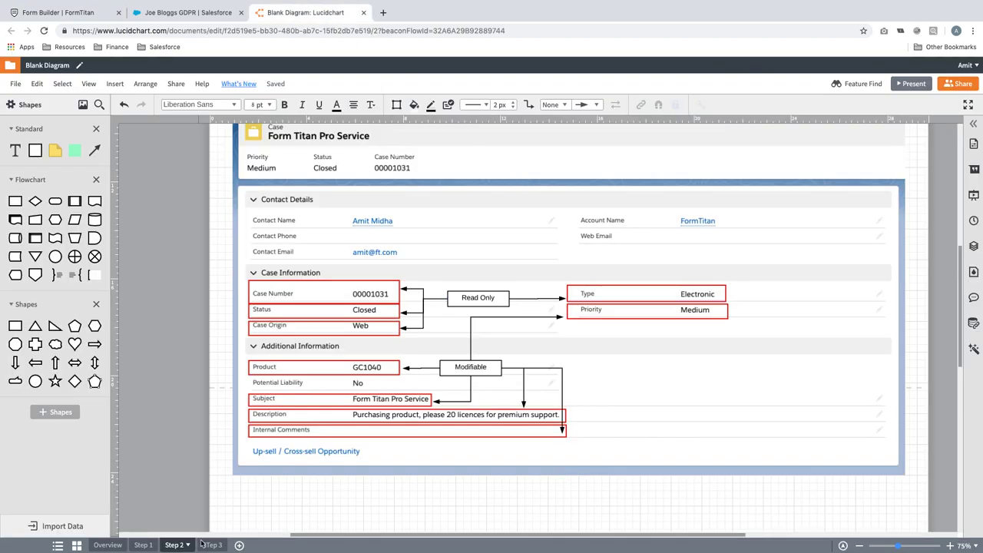
{"action": "left_click", "coordinate": [211, 545]}
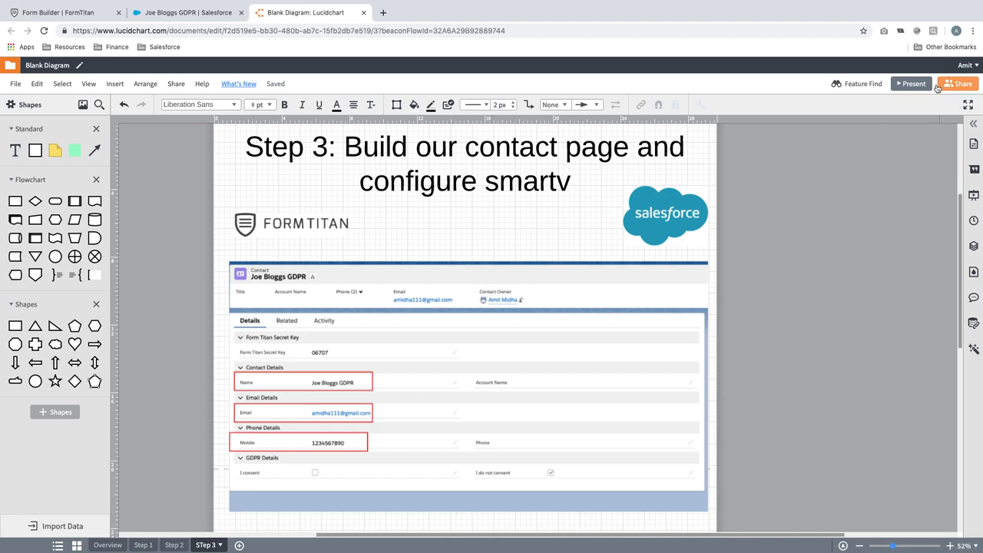
- Present the 'Build our contact page and configure smartv' slide full screen, then return to FormTitan
{"action": "left_click", "coordinate": [911, 83]}
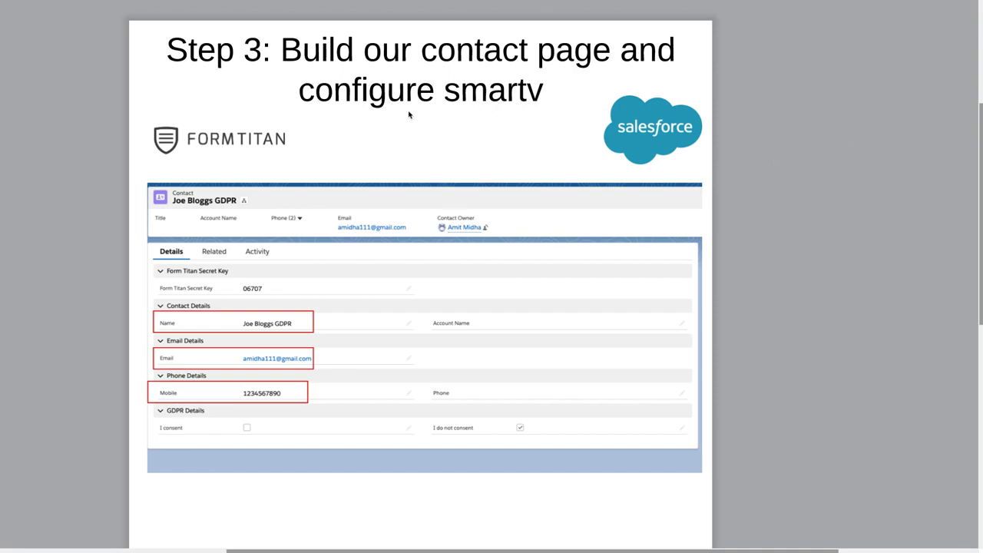
{"action": "key", "text": "Escape"}
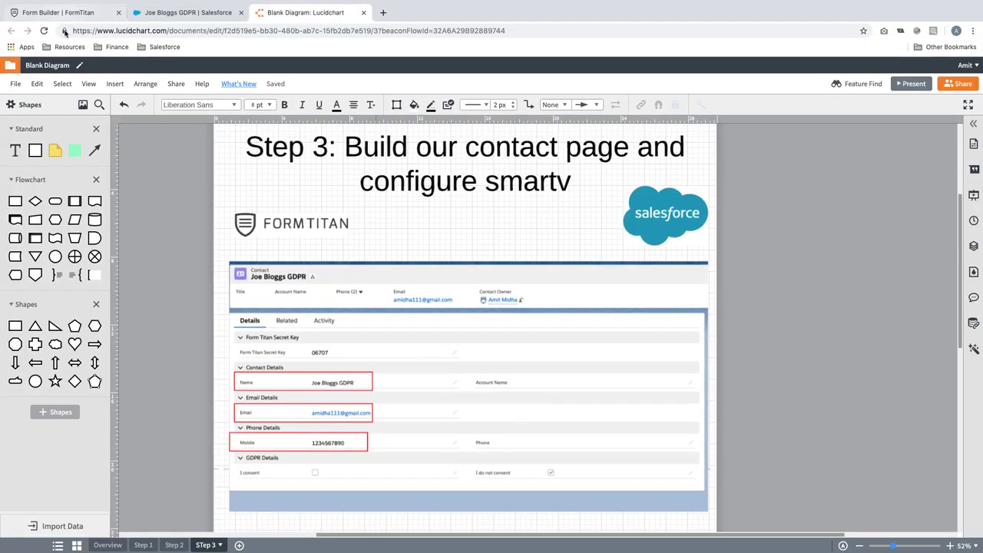
{"action": "left_click", "coordinate": [65, 32]}
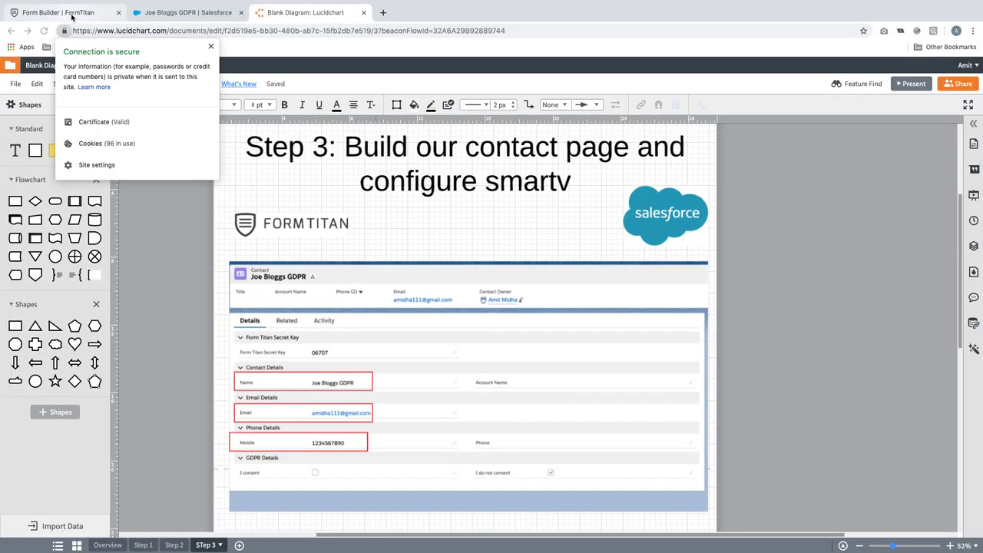
{"action": "left_click", "coordinate": [58, 13]}
- Go to page 3 and delete its Contact Layout heading
{"action": "left_click", "coordinate": [478, 546]}
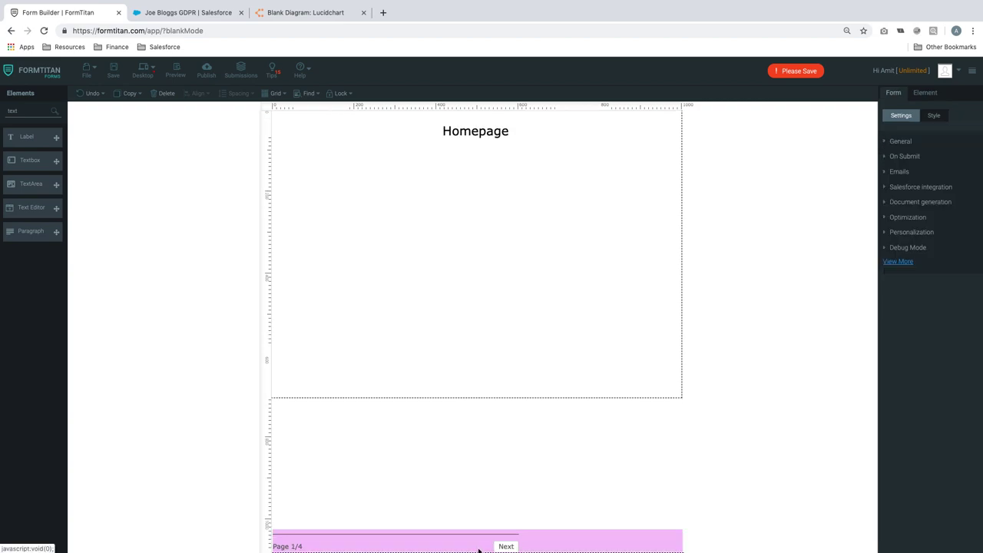
{"action": "left_click", "coordinate": [505, 545]}
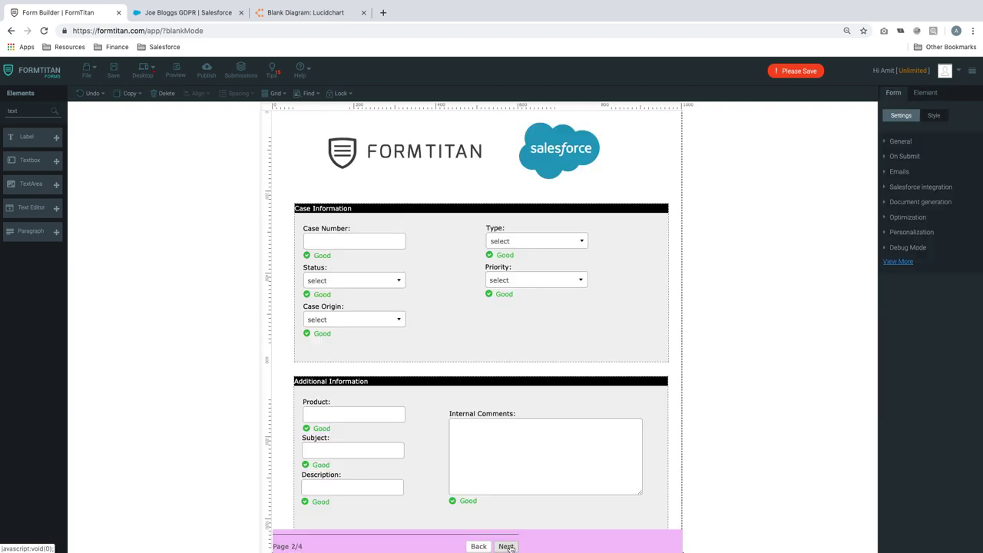
{"action": "left_click", "coordinate": [505, 546]}
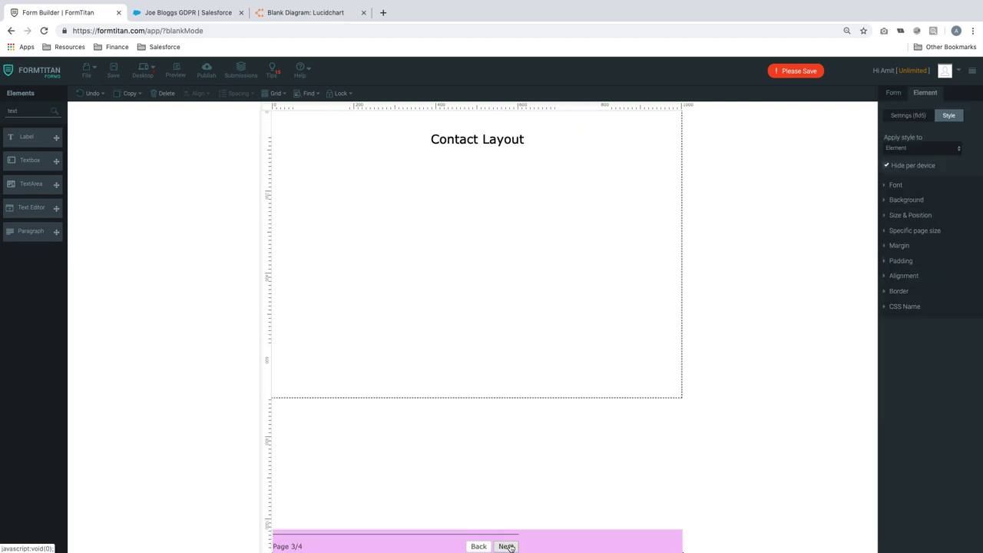
{"action": "left_click", "coordinate": [483, 146]}
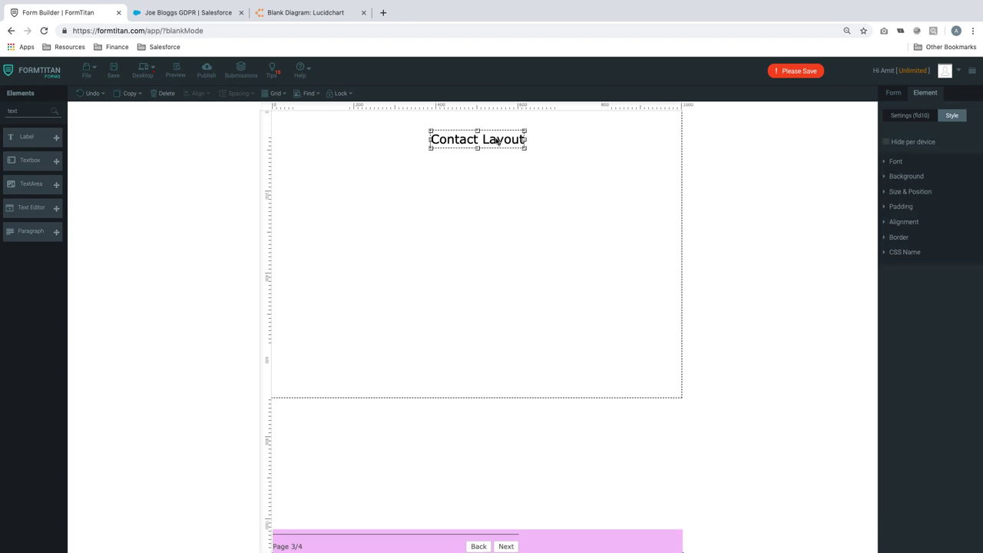
{"action": "left_click", "coordinate": [159, 93]}
- Give page 3 a specific page height of 1000 px
{"action": "left_click", "coordinate": [368, 534]}
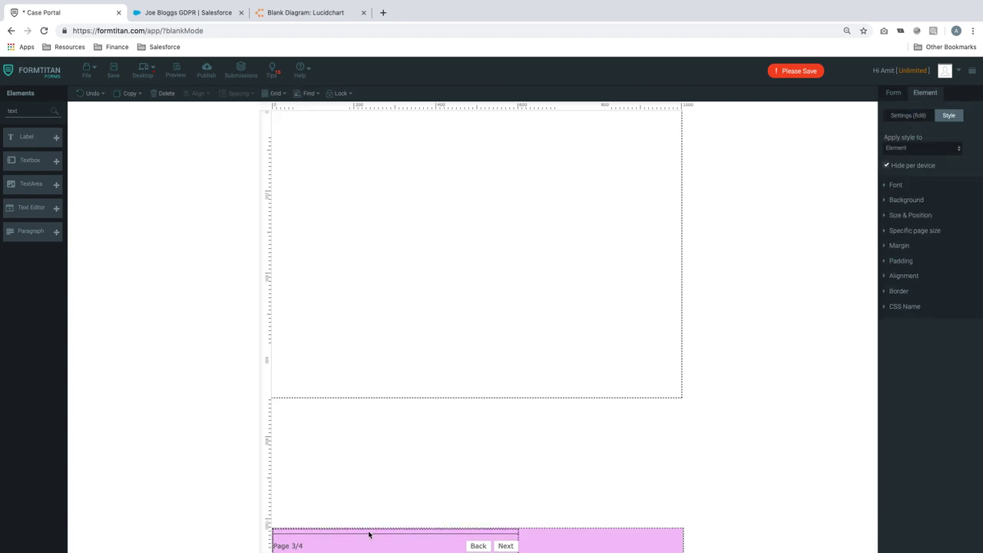
{"action": "left_click", "coordinate": [911, 233]}
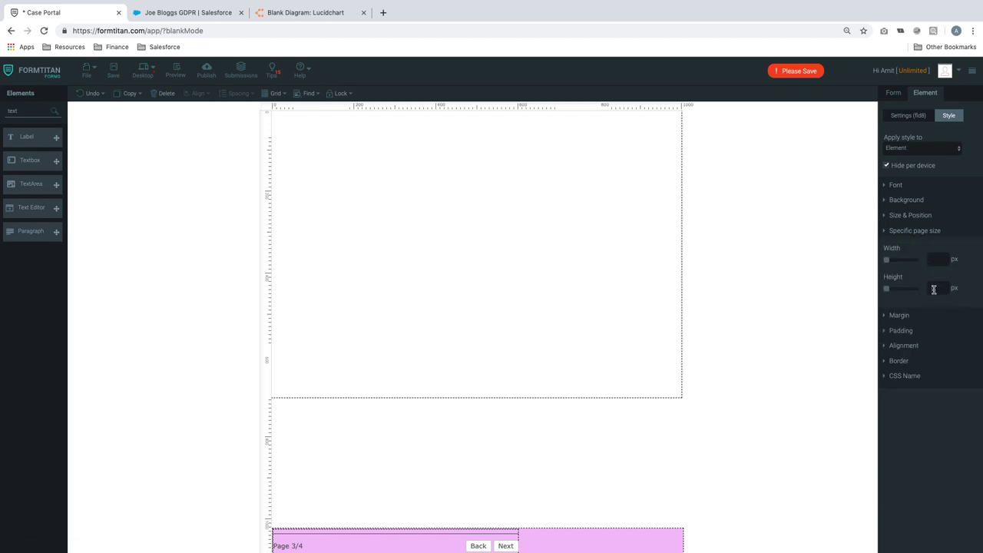
{"action": "type", "text": "100"}
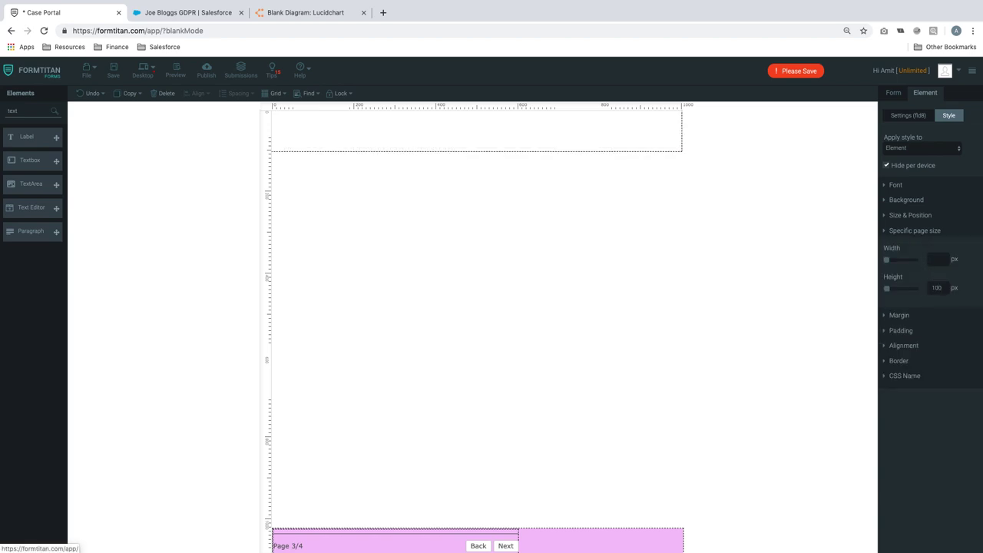
{"action": "type", "text": "0"}
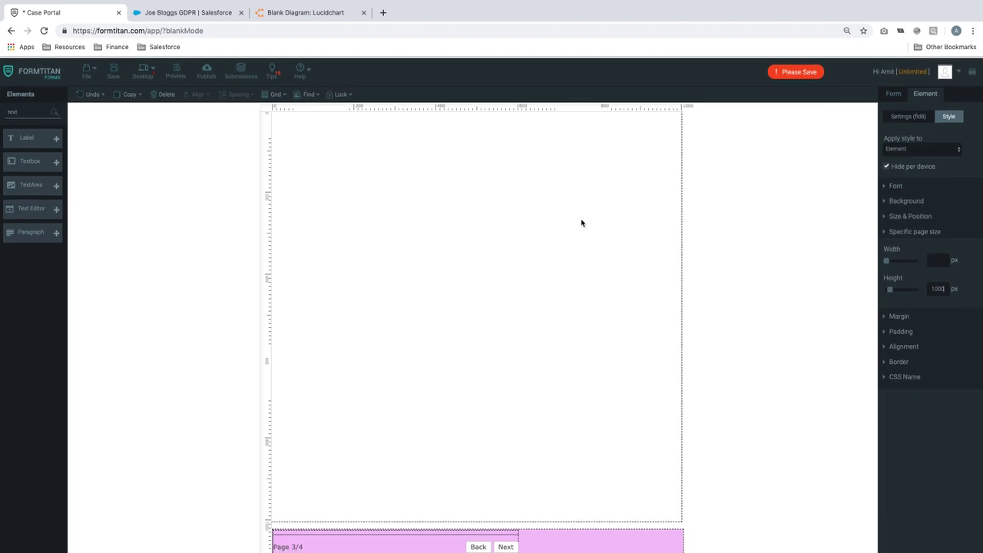
{"action": "left_click", "coordinate": [478, 545]}
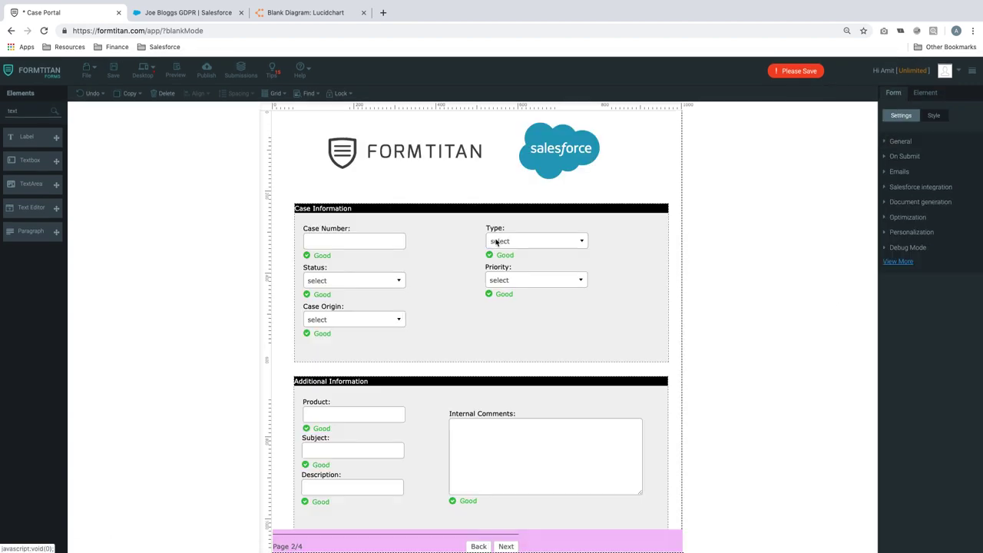
- Copy the FormTitan and Salesforce logos from page 2 onto the top of page 3
{"action": "left_click", "coordinate": [451, 158]}
{"action": "left_click", "coordinate": [555, 144]}
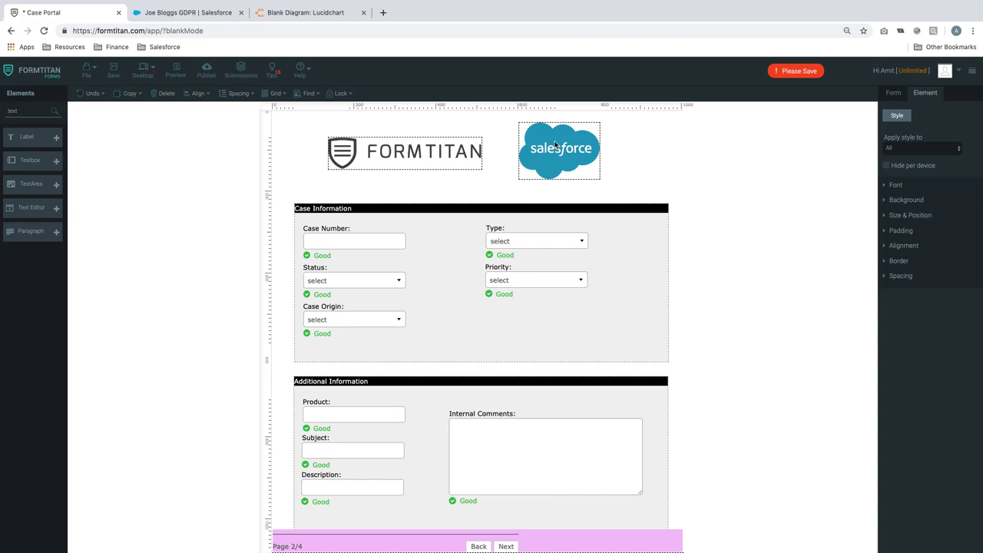
{"action": "left_click", "coordinate": [506, 546]}
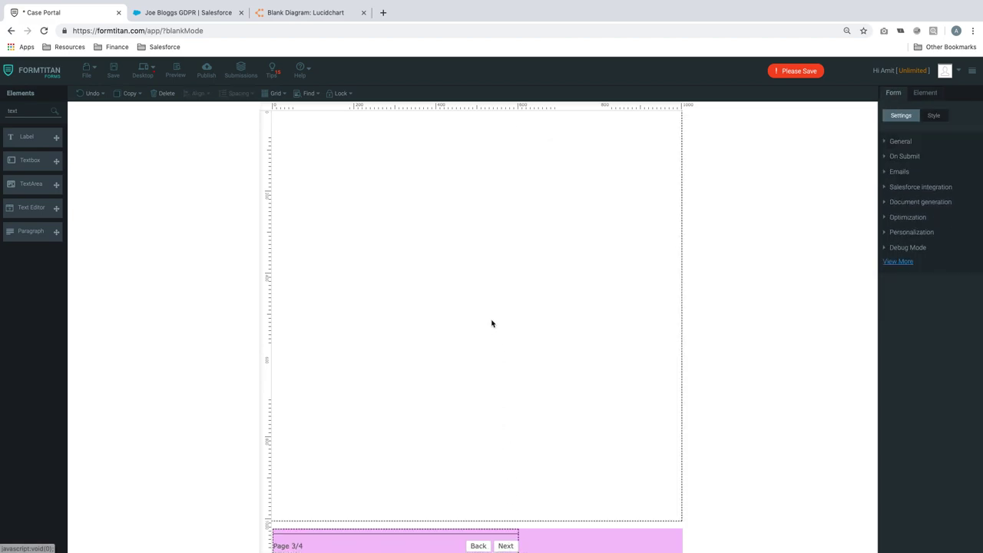
{"action": "left_click", "coordinate": [523, 246]}
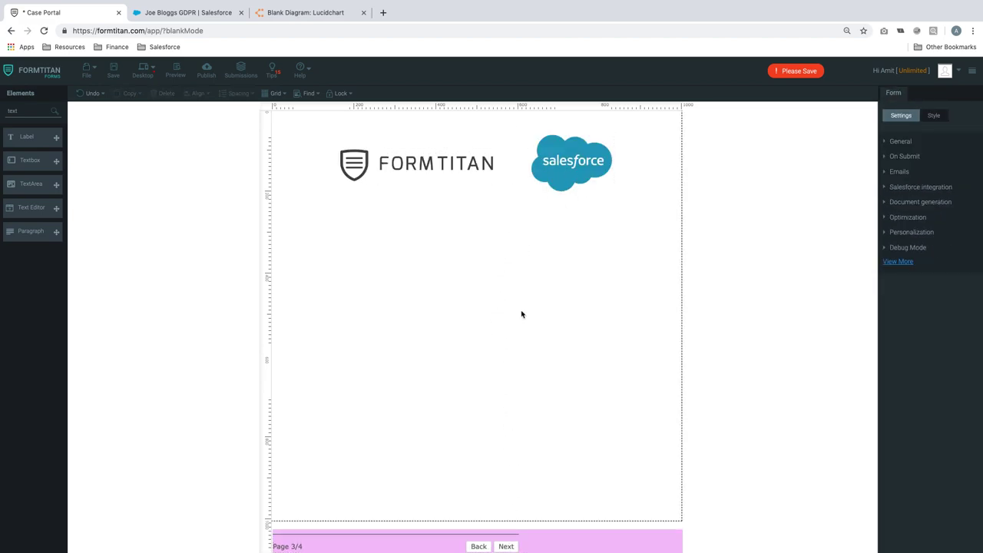
{"action": "left_click", "coordinate": [161, 13]}
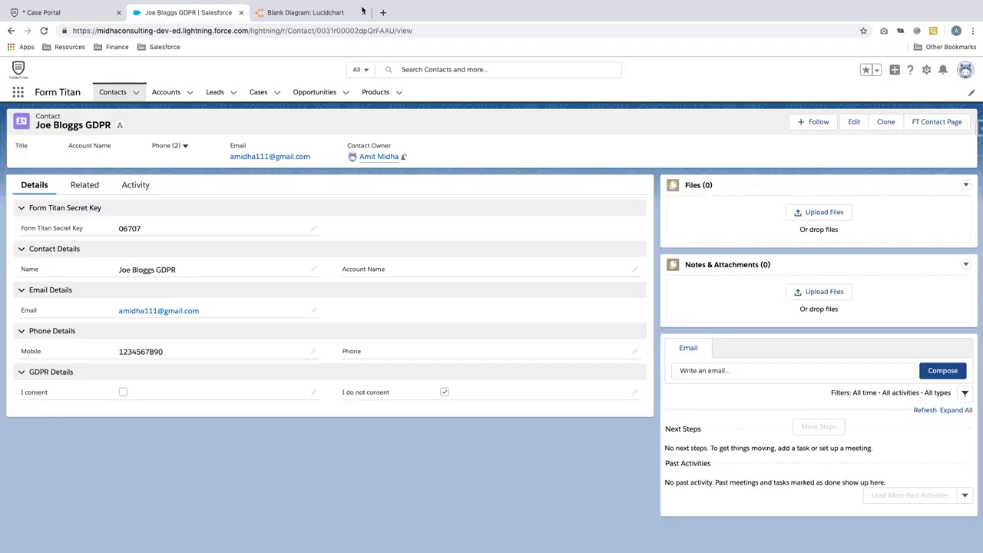
{"action": "left_click", "coordinate": [324, 12]}
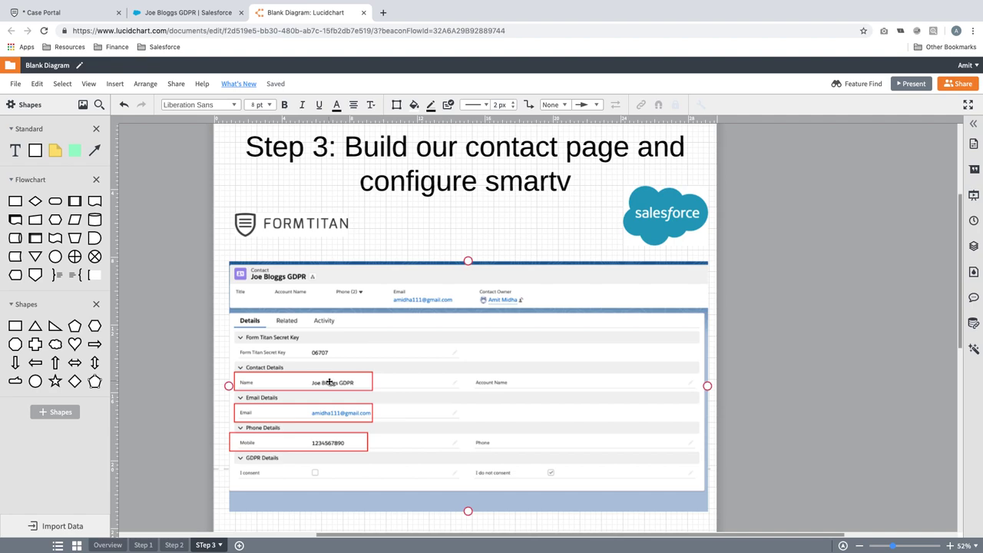
- Place two Textbox fields side by side below the logos on page 3
{"action": "left_click", "coordinate": [55, 13]}
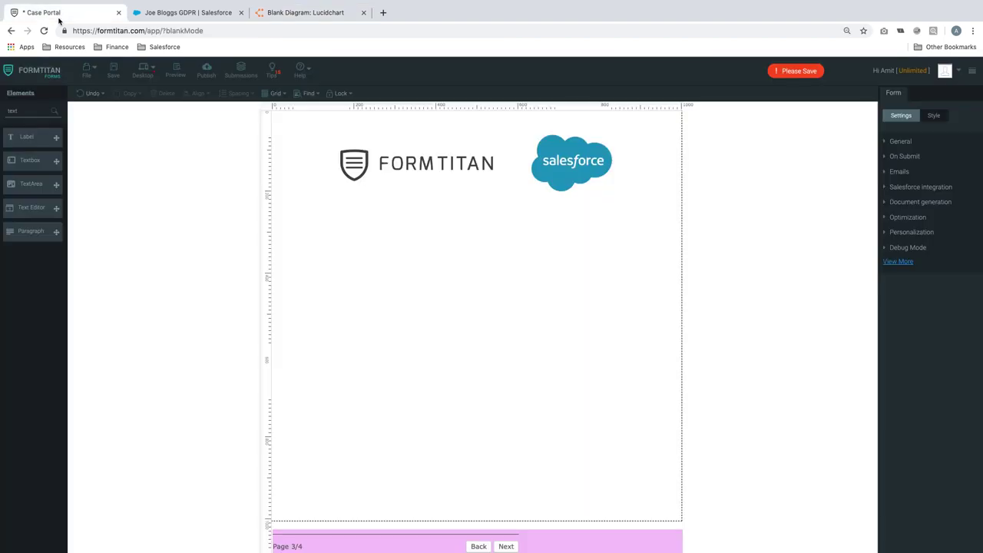
{"action": "double_click", "coordinate": [29, 110]}
{"action": "type", "text": "full"}
{"action": "left_click_drag", "start_coordinate": [28, 138], "coordinate": [392, 244]}
{"action": "left_click", "coordinate": [161, 93]}
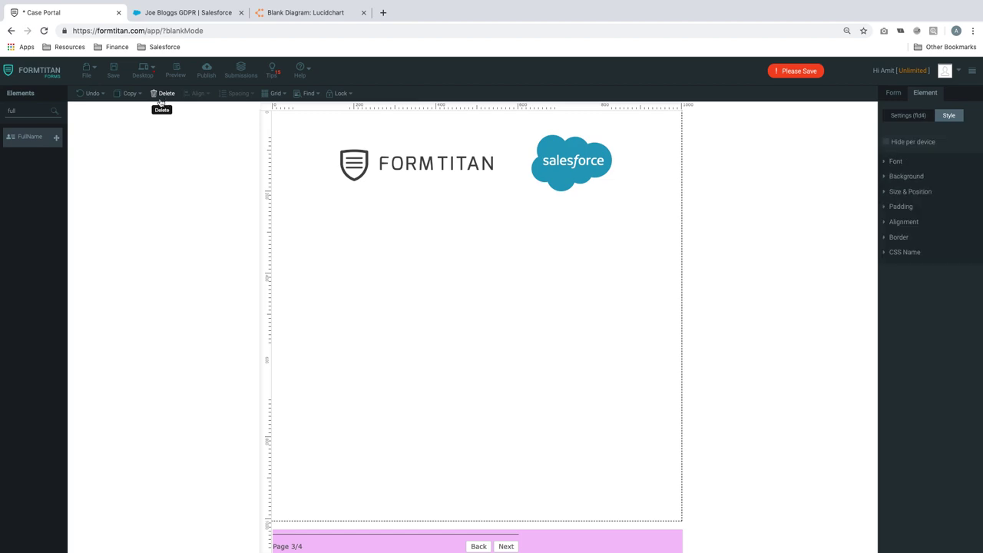
{"action": "double_click", "coordinate": [47, 113]}
{"action": "type", "text": "text"}
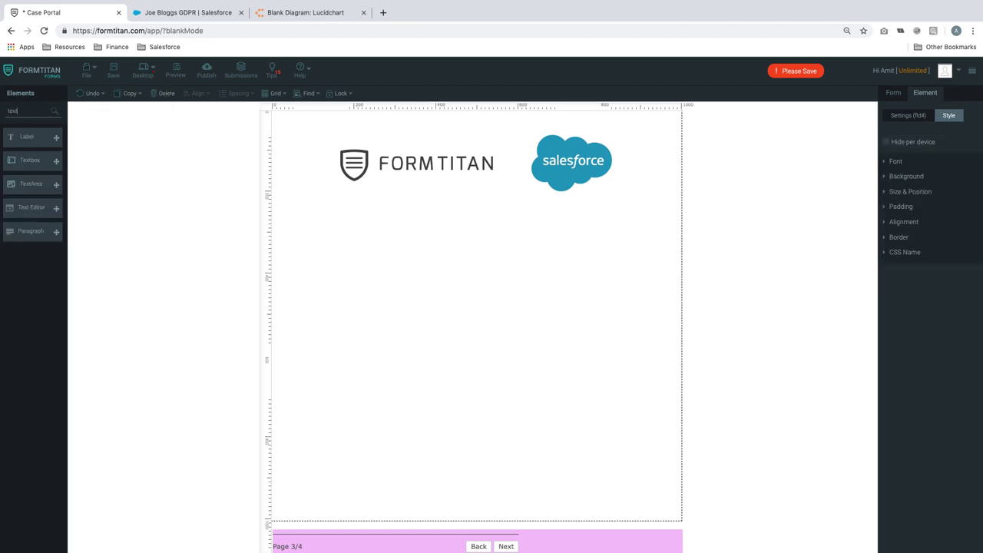
{"action": "left_click_drag", "start_coordinate": [31, 161], "coordinate": [382, 231]}
{"action": "left_click", "coordinate": [383, 234]}
{"action": "left_click", "coordinate": [444, 315]}
{"action": "key", "text": "ctrl+v"}
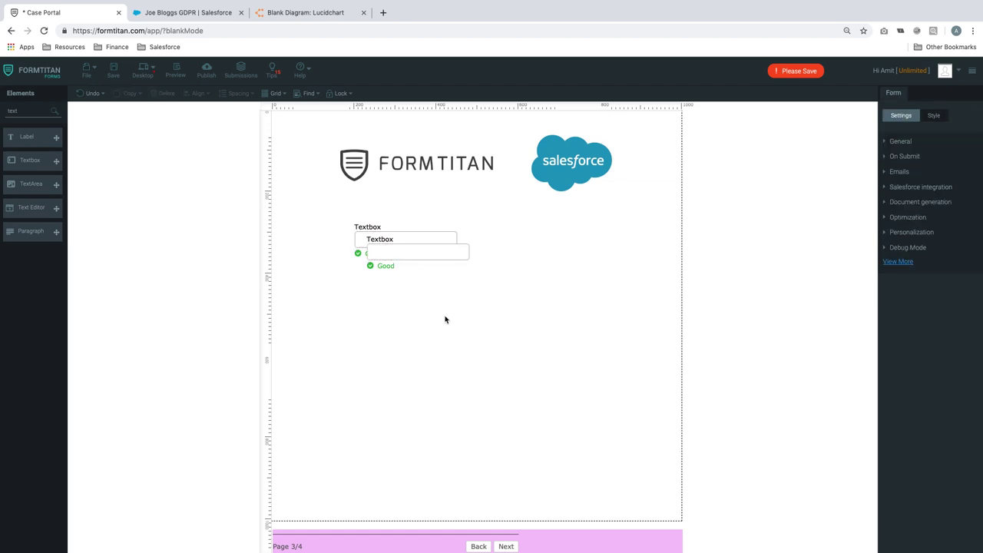
{"action": "left_click_drag", "start_coordinate": [415, 258], "coordinate": [530, 247]}
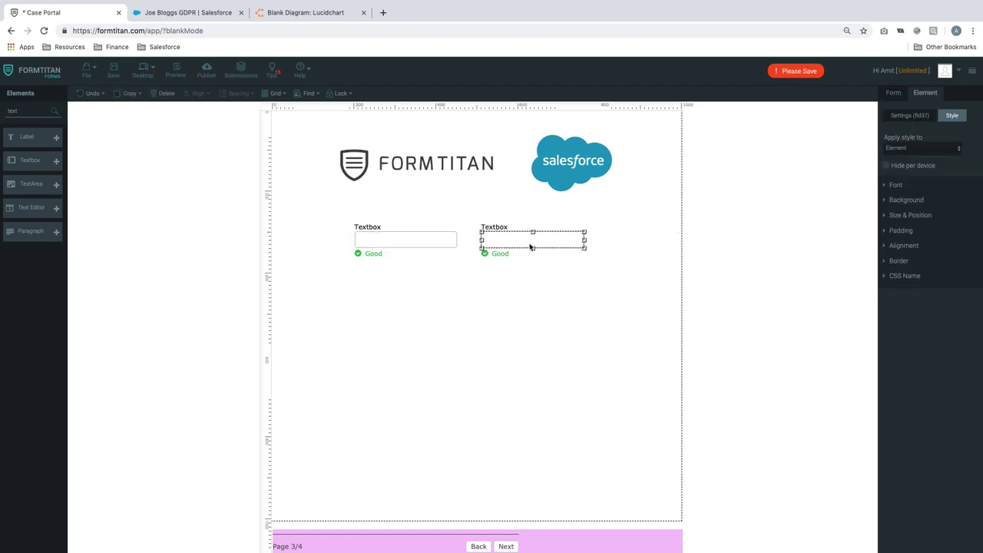
- Add an Email field under the left textbox and a textbox copy under the right one
{"action": "double_click", "coordinate": [27, 111]}
{"action": "type", "text": "emil"}
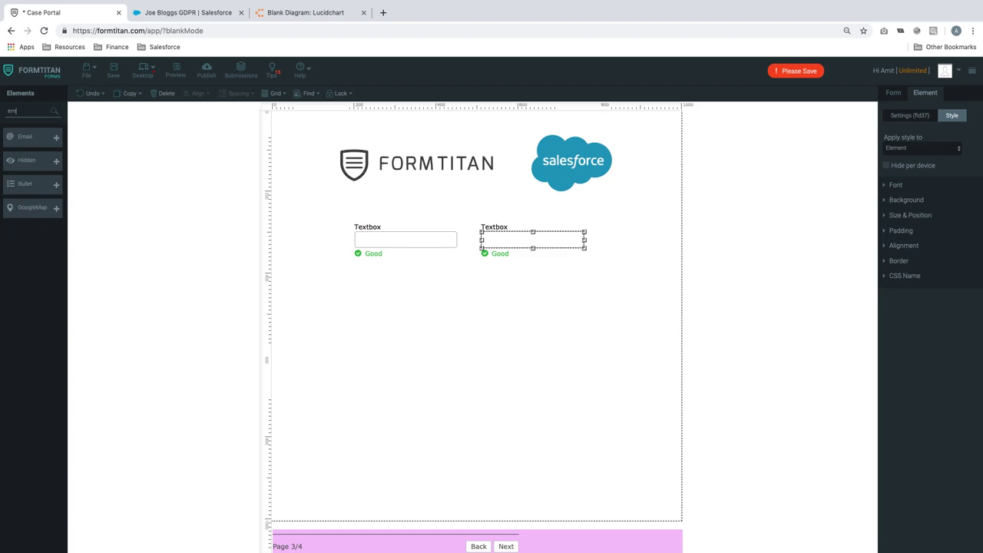
{"action": "key", "text": "BackSpace"}
{"action": "key", "text": "BackSpace"}
{"action": "left_click_drag", "start_coordinate": [25, 136], "coordinate": [382, 283]}
{"action": "left_click", "coordinate": [499, 240]}
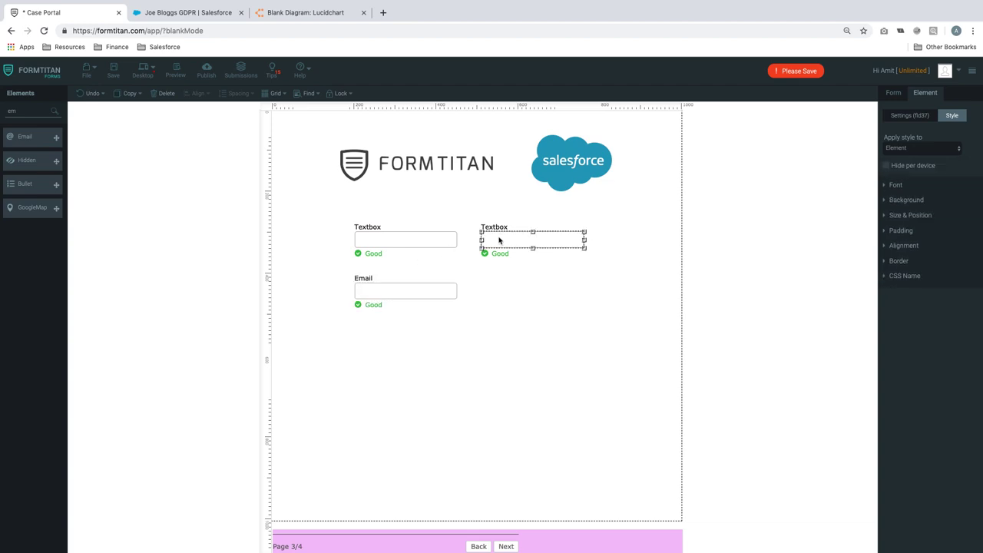
{"action": "left_click", "coordinate": [533, 323]}
{"action": "key", "text": "ctrl+v"}
{"action": "left_click_drag", "start_coordinate": [529, 263], "coordinate": [526, 299]}
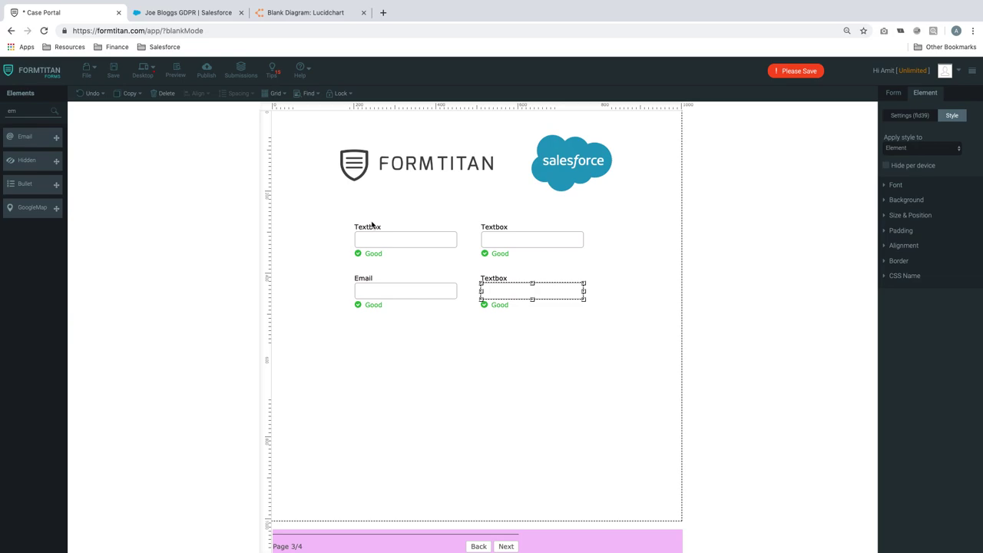
{"action": "left_click", "coordinate": [374, 233]}
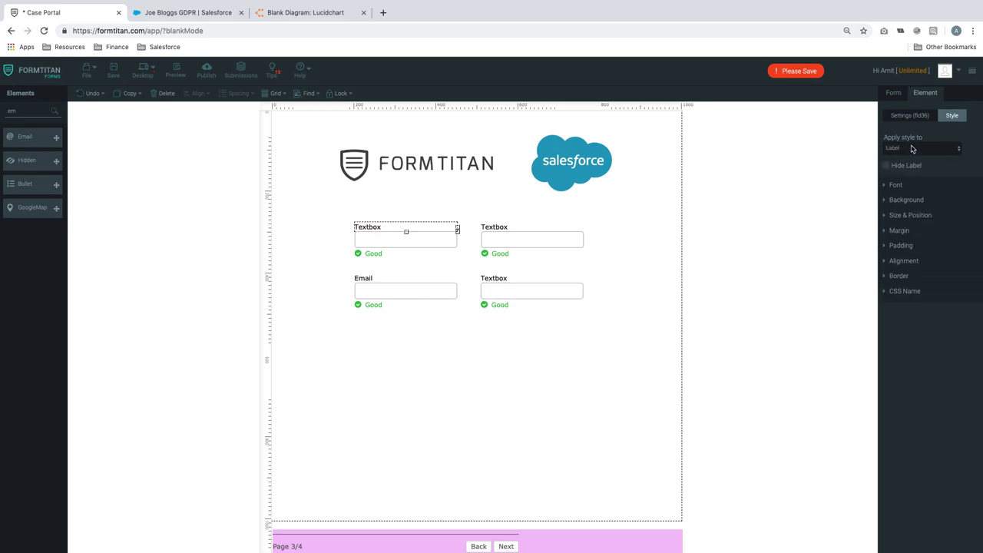
- Label the three textboxes Firstname:, Lastname: and Mobile:
{"action": "left_click", "coordinate": [911, 115]}
{"action": "double_click", "coordinate": [918, 167]}
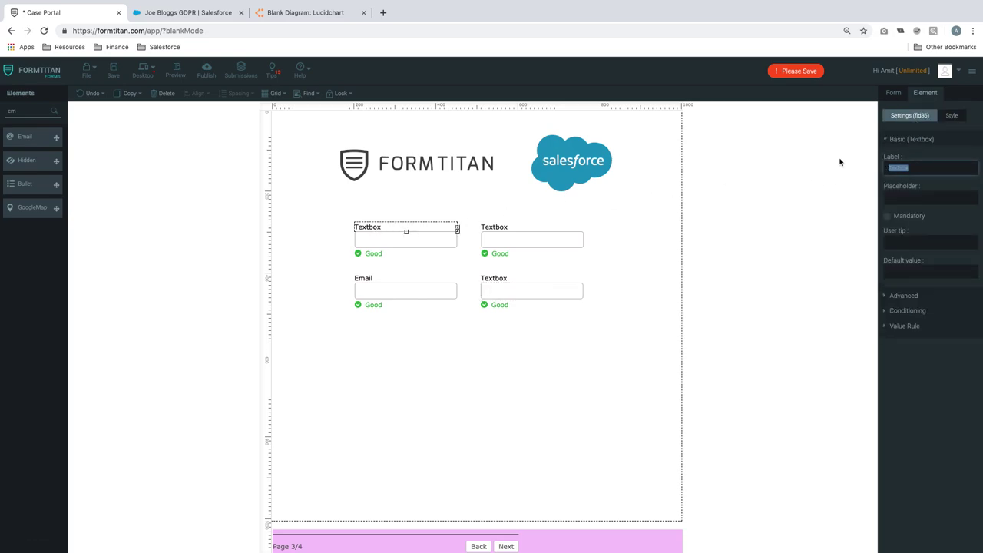
{"action": "type", "text": "Firstname:"}
{"action": "left_click", "coordinate": [553, 242]}
{"action": "left_click_drag", "start_coordinate": [939, 165], "coordinate": [867, 172]}
{"action": "type", "text": "Lastname:"}
{"action": "left_click", "coordinate": [531, 300]}
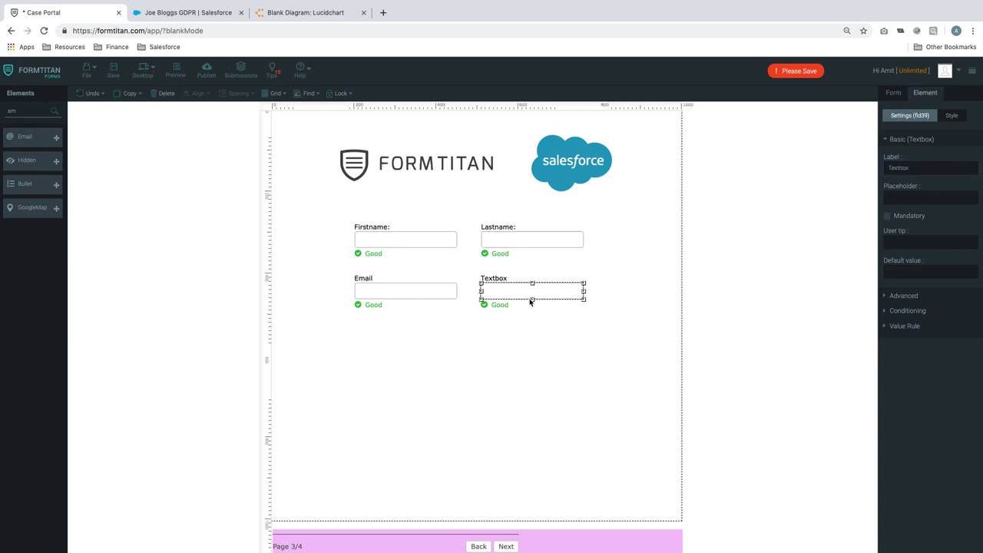
{"action": "double_click", "coordinate": [925, 167]}
{"action": "type", "text": "Mobile:"}
{"action": "left_click", "coordinate": [495, 374]}
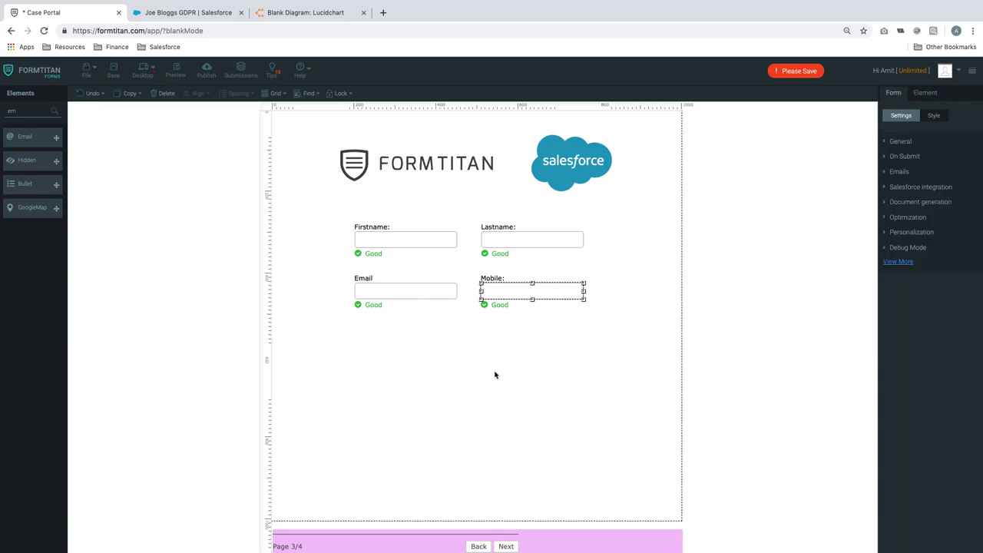
- Move the four contact fields together lower and to the right
{"action": "key", "text": "super+a"}
{"action": "left_click_drag", "start_coordinate": [594, 361], "coordinate": [339, 220]}
{"action": "left_click_drag", "start_coordinate": [535, 244], "coordinate": [549, 284]}
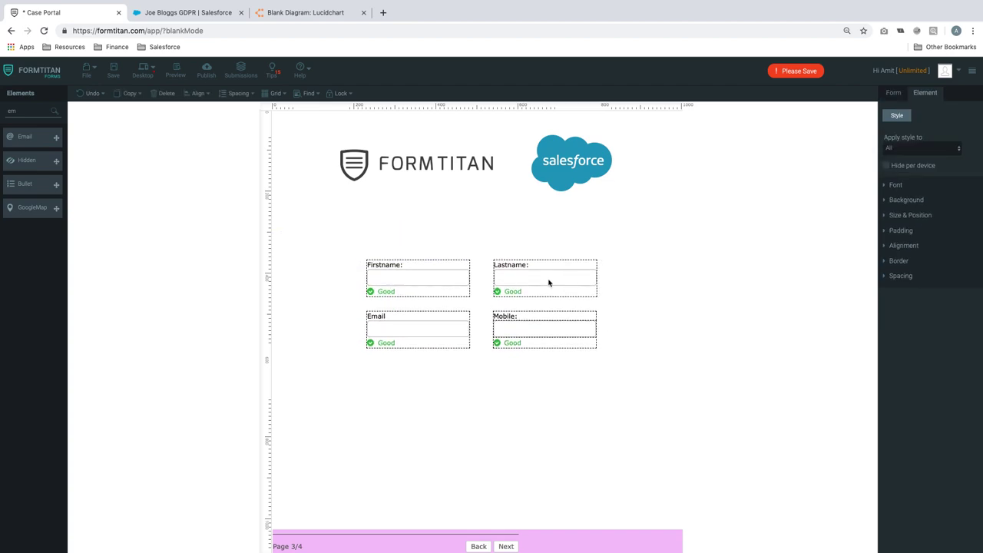
{"action": "left_click", "coordinate": [537, 220]}
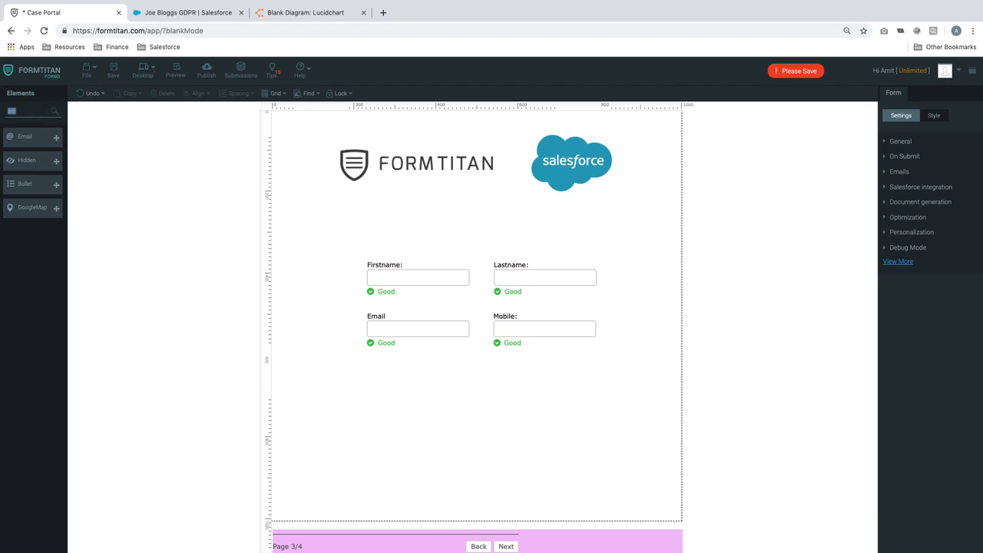
- Add a centred 'Contact information' label, without a colon, above the contact fields
{"action": "type", "text": "labe"}
{"action": "left_click_drag", "start_coordinate": [26, 137], "coordinate": [482, 223]}
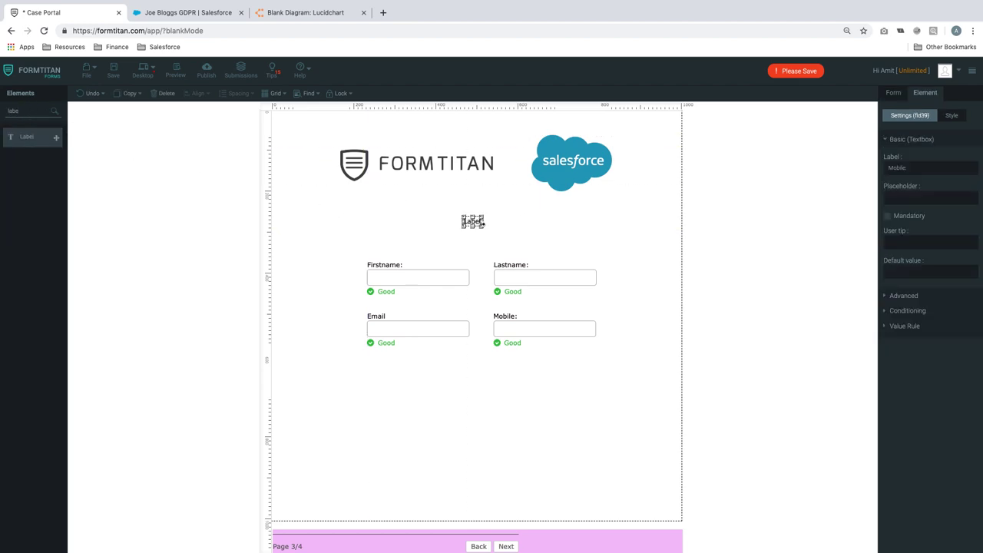
{"action": "double_click", "coordinate": [930, 165]}
{"action": "type", "text": "Contact information:"}
{"action": "left_click", "coordinate": [621, 228]}
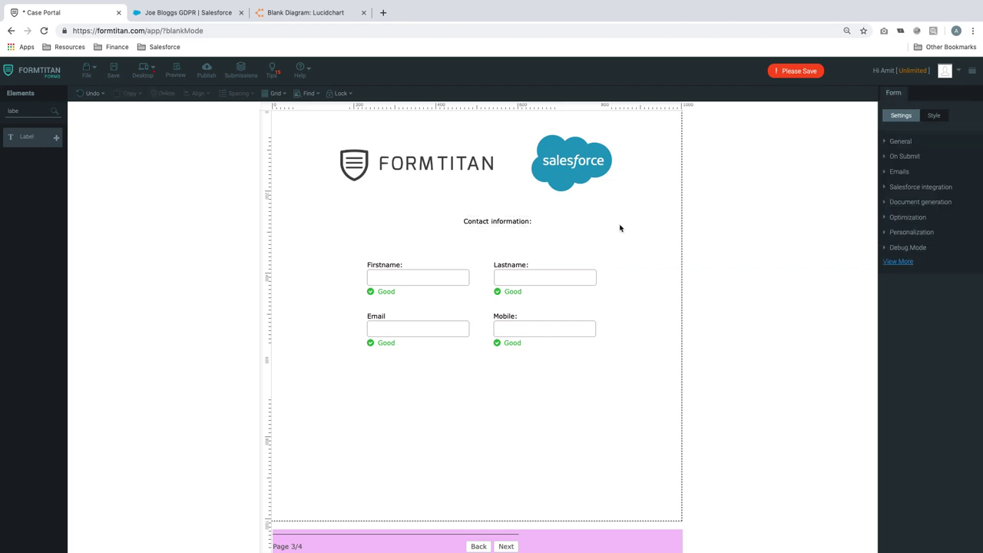
{"action": "left_click", "coordinate": [509, 223]}
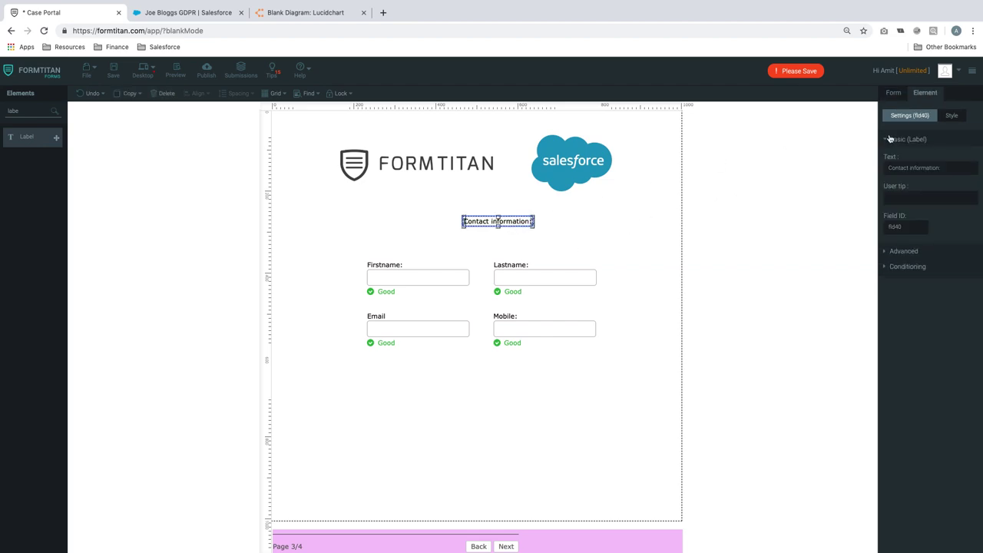
{"action": "left_click", "coordinate": [960, 167]}
{"action": "key", "text": "BackSpace"}
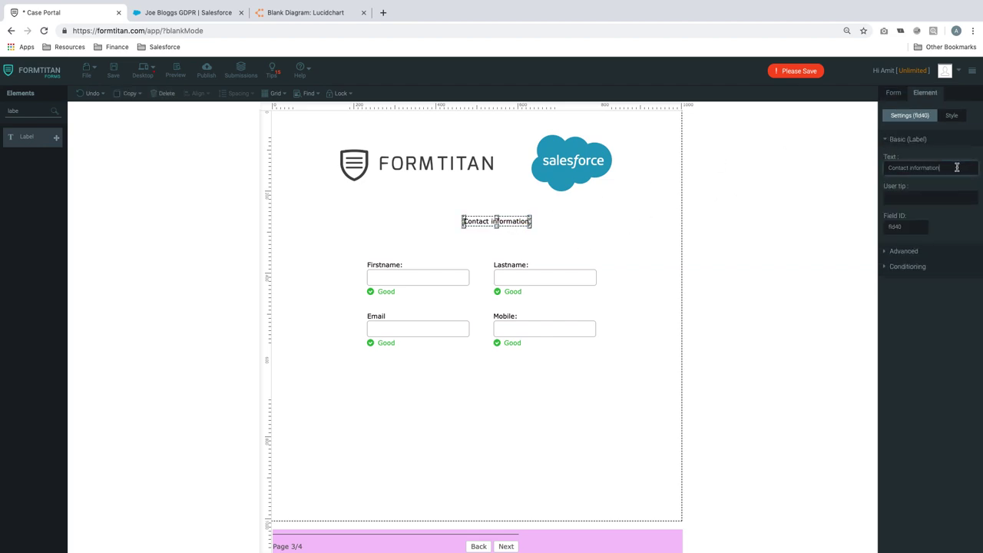
{"action": "left_click", "coordinate": [640, 197]}
{"action": "left_click_drag", "start_coordinate": [516, 221], "coordinate": [496, 222]}
{"action": "left_click", "coordinate": [581, 226]}
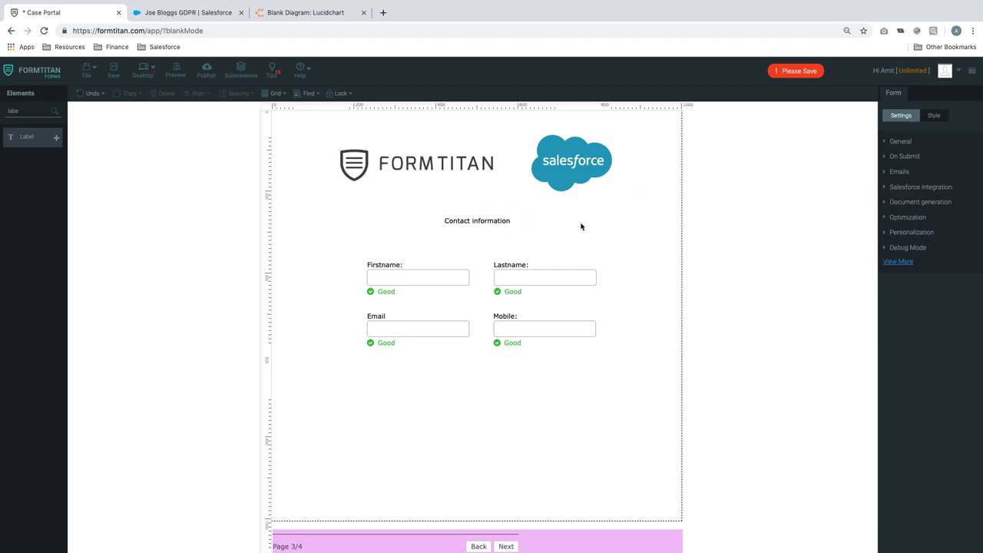
- Add a Submit button below the fields, skipping the Salesforce action setup
{"action": "double_click", "coordinate": [40, 111]}
{"action": "type", "text": "butto"}
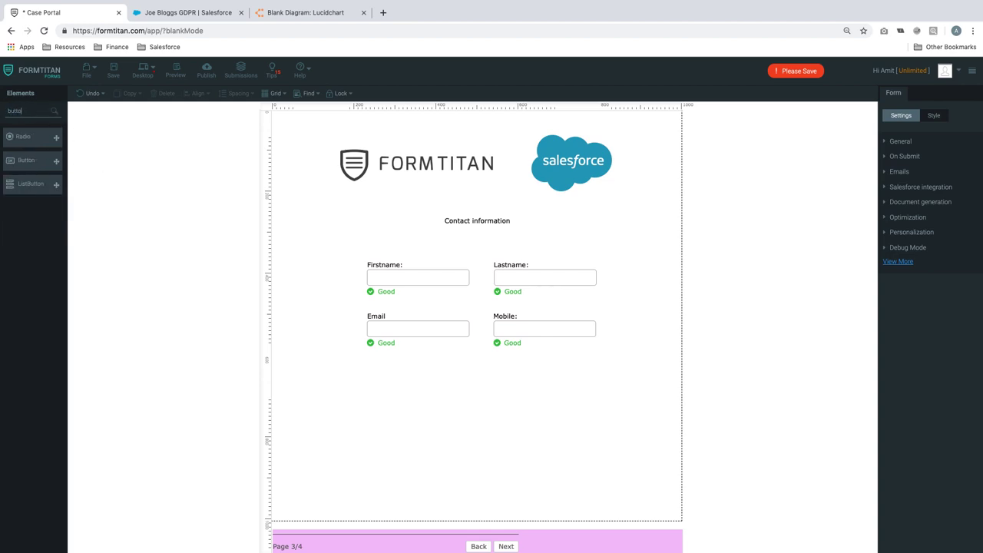
{"action": "left_click_drag", "start_coordinate": [31, 164], "coordinate": [462, 394]}
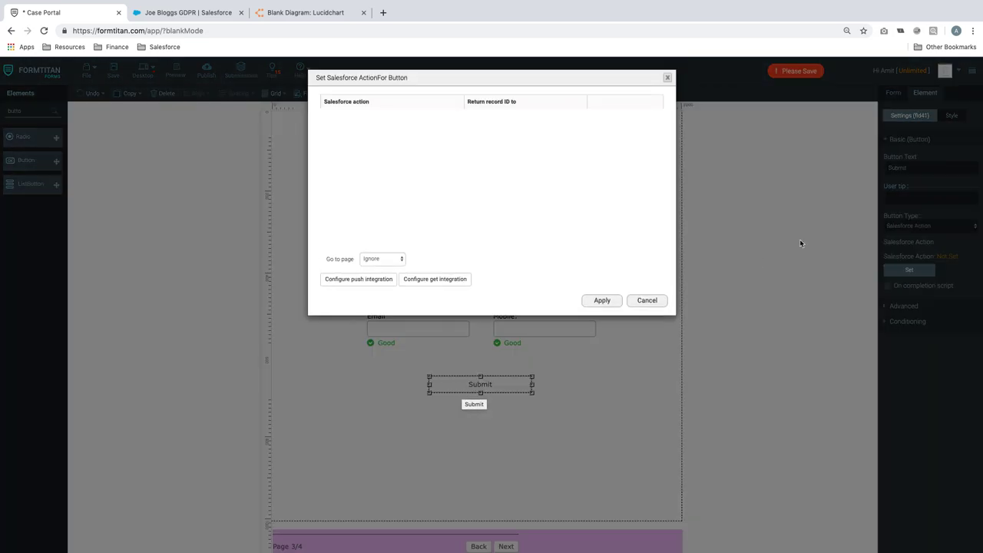
{"action": "left_click", "coordinate": [649, 300]}
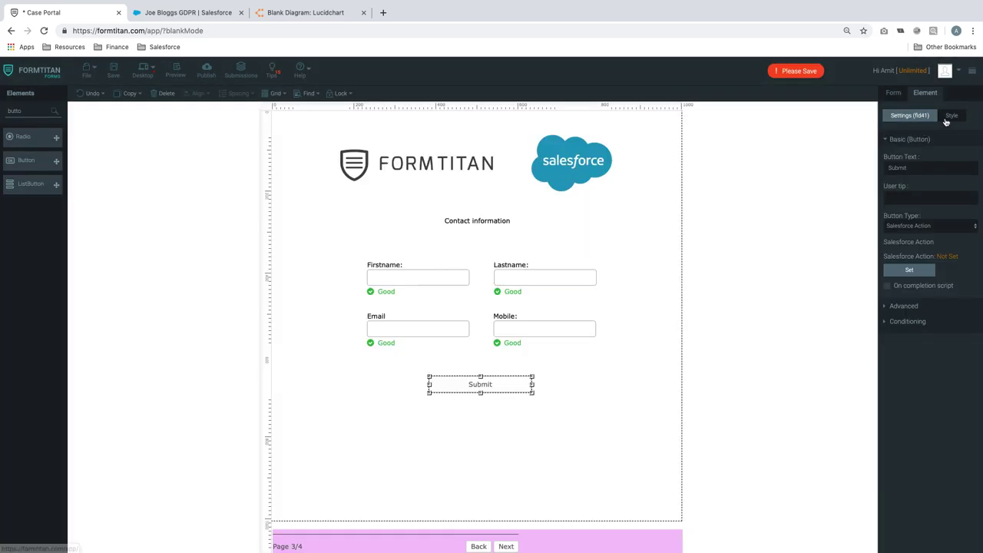
- Style the Submit button with a black background and white font colour
{"action": "left_click", "coordinate": [948, 117]}
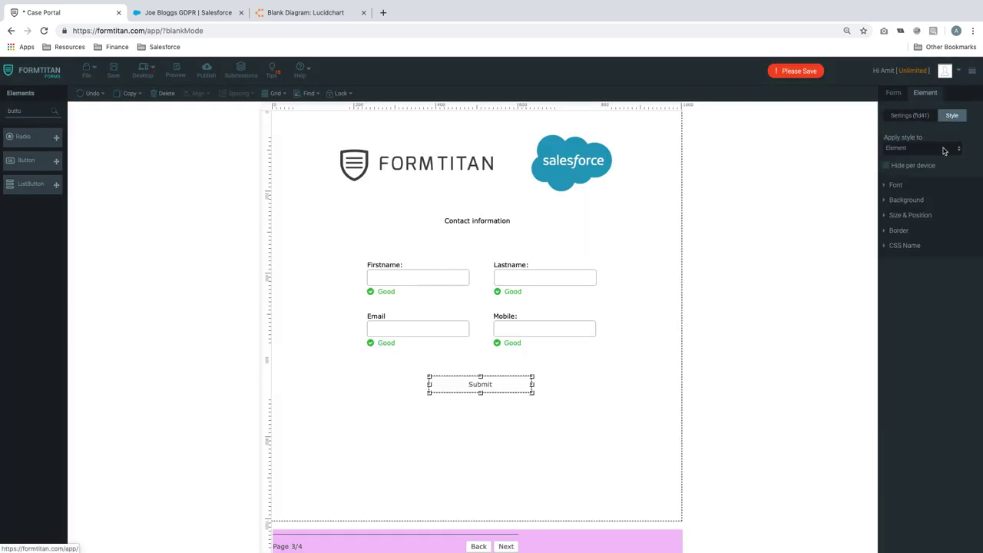
{"action": "left_click", "coordinate": [907, 201]}
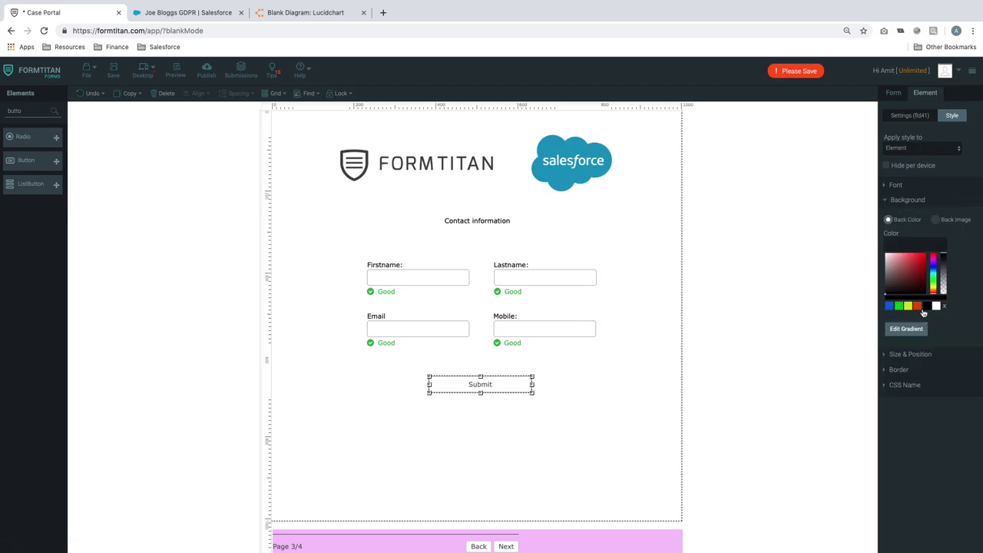
{"action": "left_click", "coordinate": [927, 306]}
{"action": "left_click", "coordinate": [895, 186]}
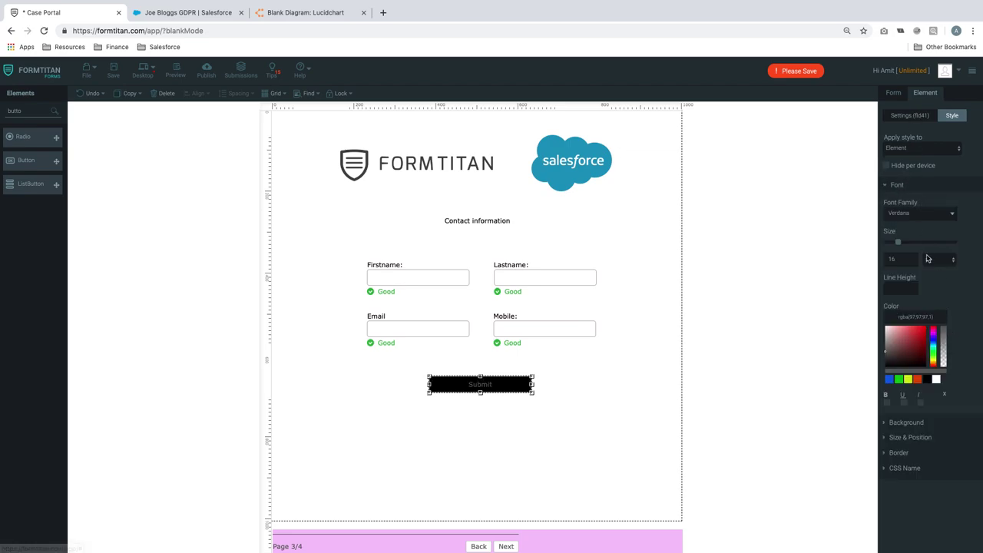
{"action": "left_click", "coordinate": [938, 380]}
{"action": "left_click", "coordinate": [550, 480]}
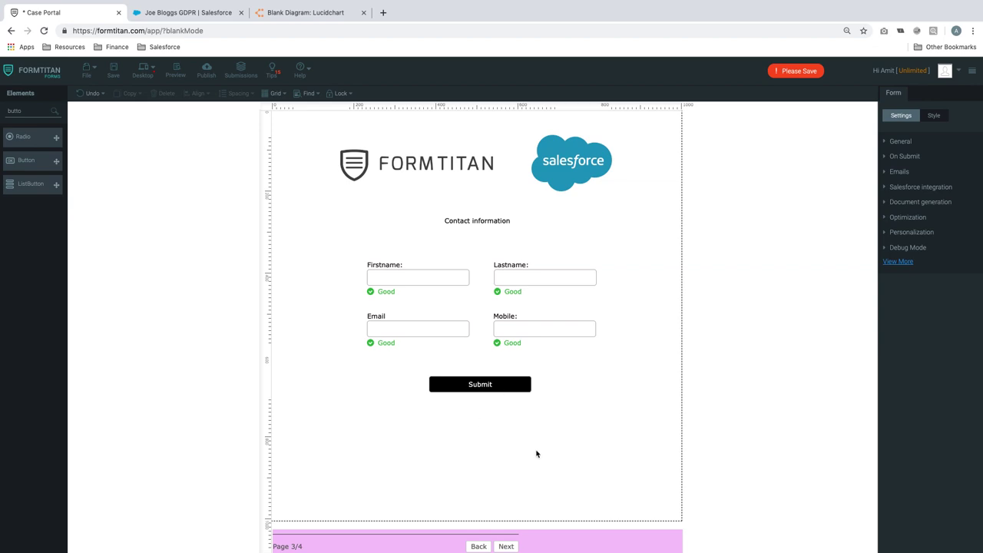
- Add a SmartV element mapped to the Salesforce Contact object, displaying Contact ID
{"action": "left_click_drag", "start_coordinate": [33, 112], "coordinate": [9, 111]}
{"action": "type", "text": "smart"}
{"action": "left_click_drag", "start_coordinate": [30, 137], "coordinate": [318, 136]}
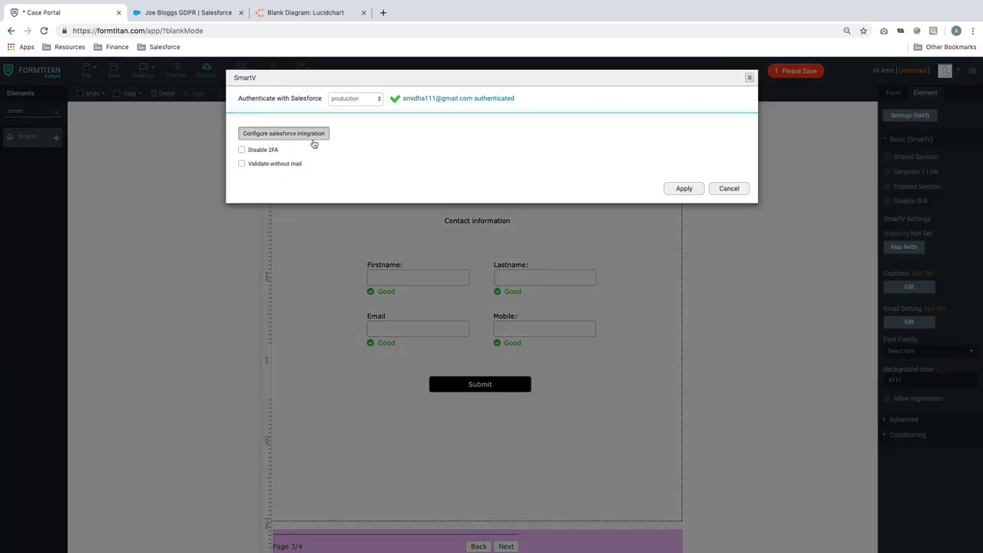
{"action": "left_click", "coordinate": [314, 135]}
{"action": "left_click", "coordinate": [366, 128]}
{"action": "type", "text": "contac"}
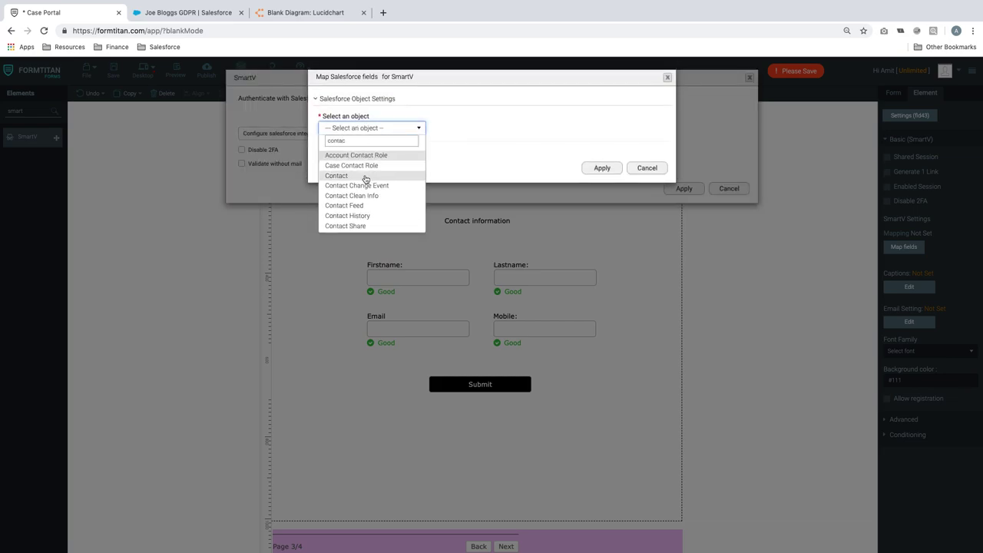
{"action": "left_click", "coordinate": [367, 176]}
{"action": "left_click", "coordinate": [601, 199]}
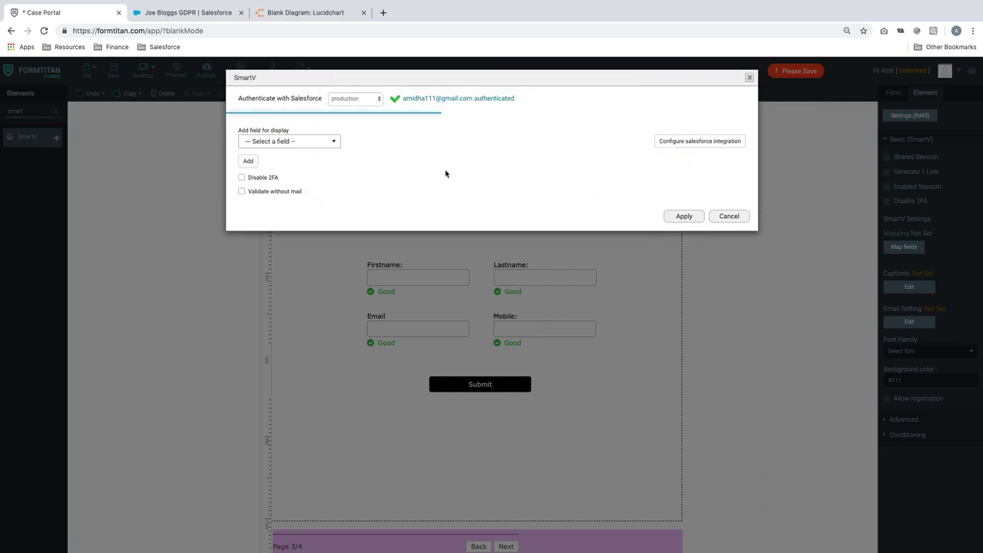
{"action": "left_click", "coordinate": [310, 144]}
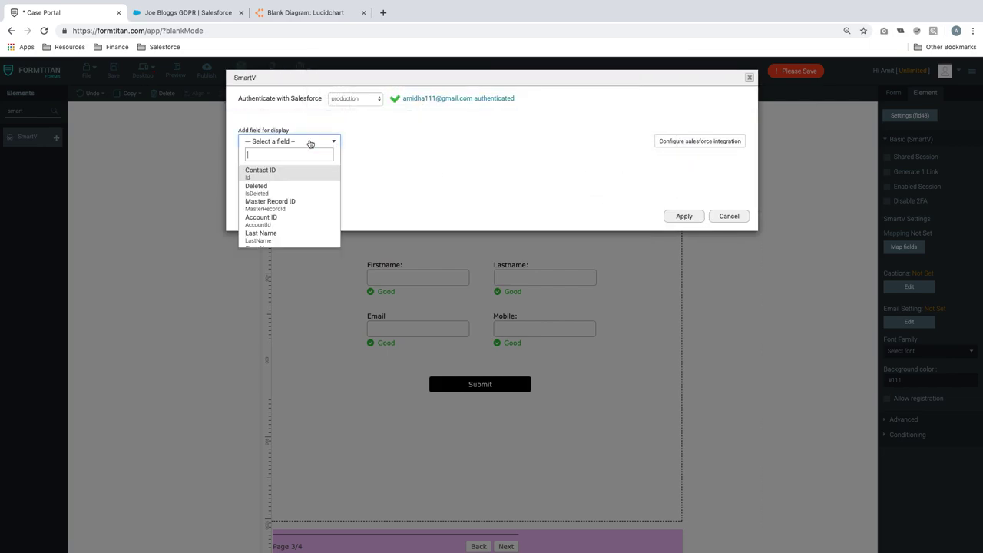
{"action": "left_click", "coordinate": [285, 171]}
{"action": "left_click", "coordinate": [248, 161]}
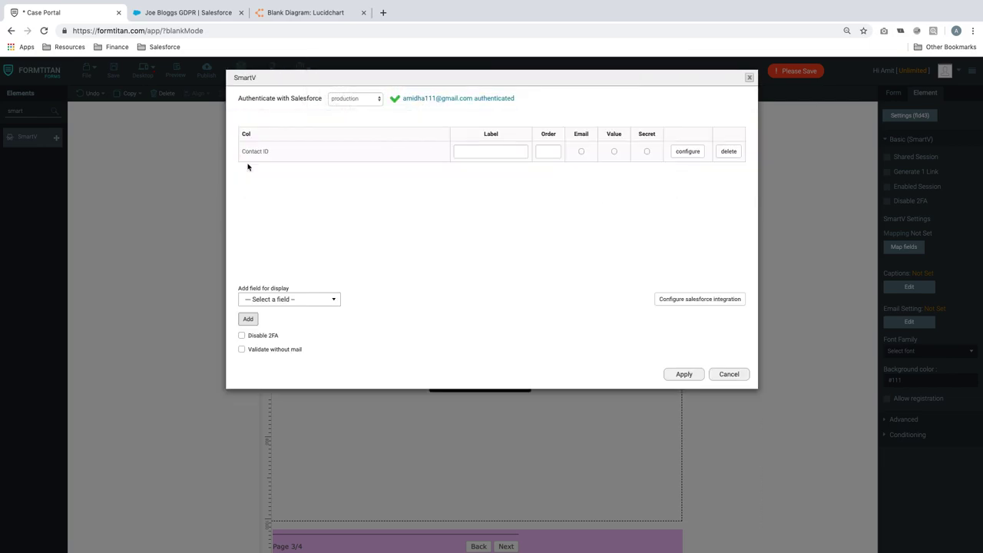
- Add Email and Form Titan Secret Key as further SmartV display fields
{"action": "left_click", "coordinate": [261, 301]}
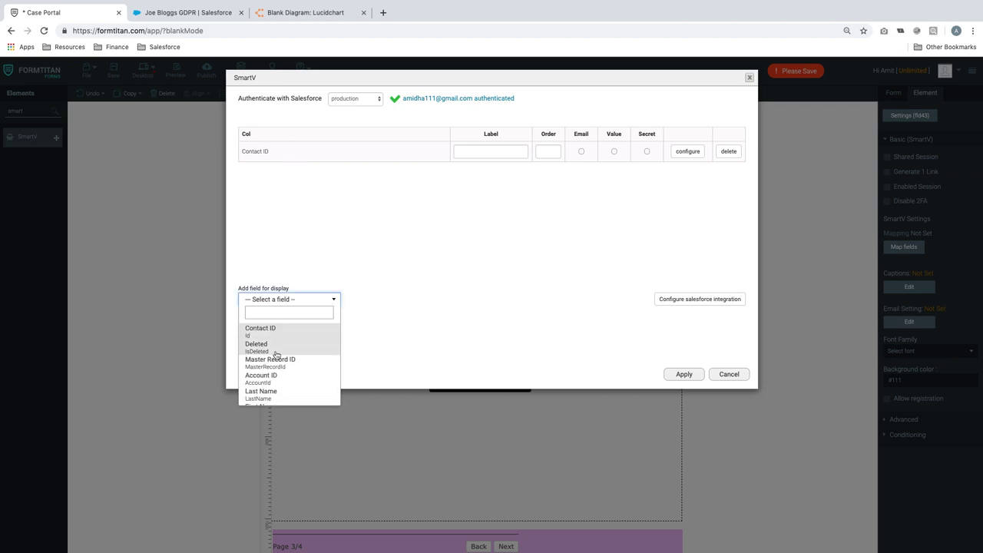
{"action": "scroll", "coordinate": [275, 378], "scroll_direction": "down", "scroll_amount": 2}
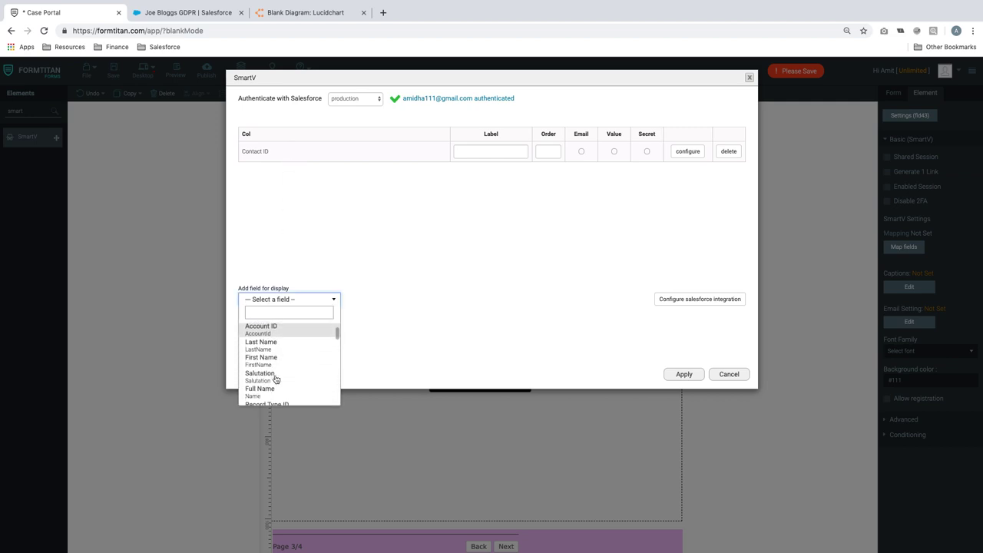
{"action": "type", "text": "emaik"}
{"action": "key", "text": "BackSpace"}
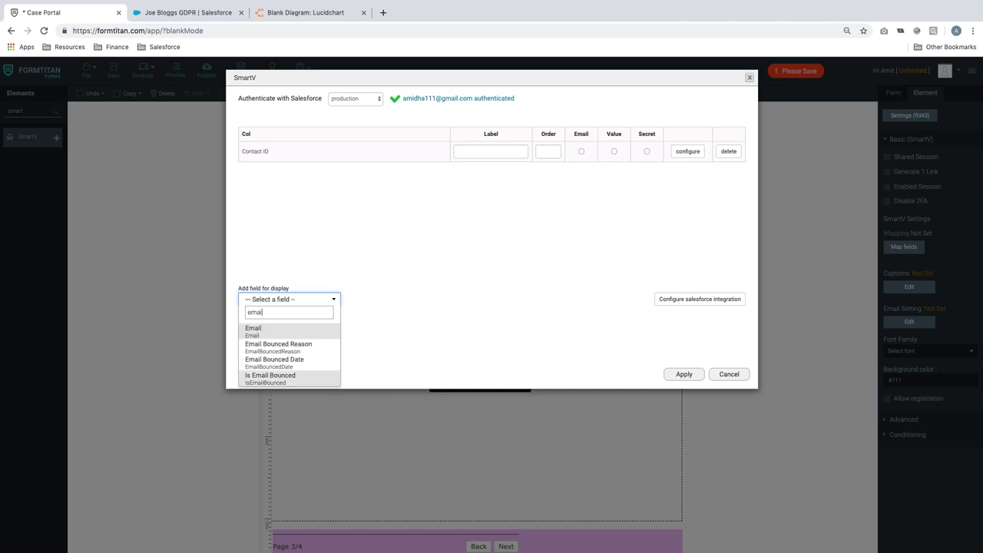
{"action": "left_click", "coordinate": [267, 340]}
{"action": "left_click", "coordinate": [248, 318]}
{"action": "left_click", "coordinate": [291, 298]}
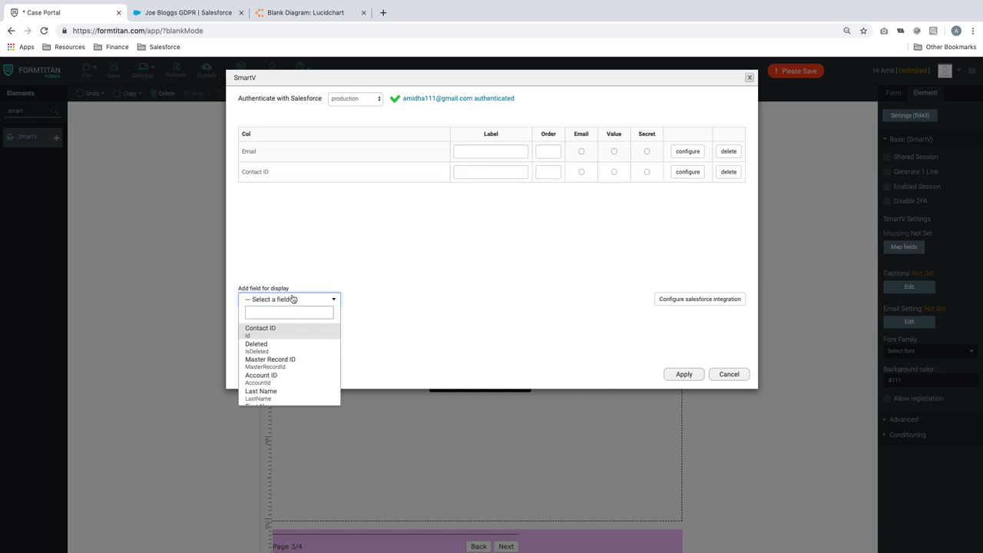
{"action": "type", "text": "fo"}
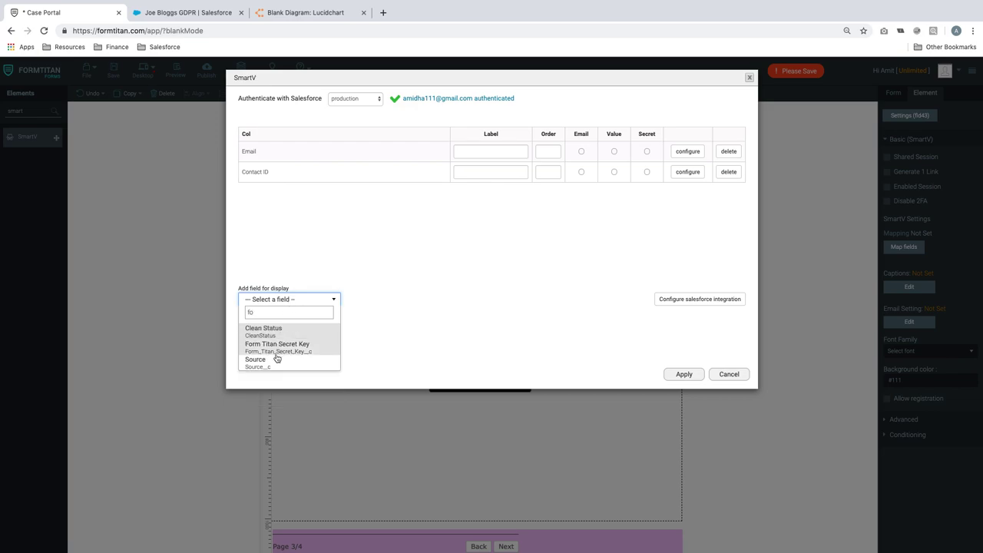
{"action": "left_click", "coordinate": [278, 351]}
{"action": "left_click", "coordinate": [252, 319]}
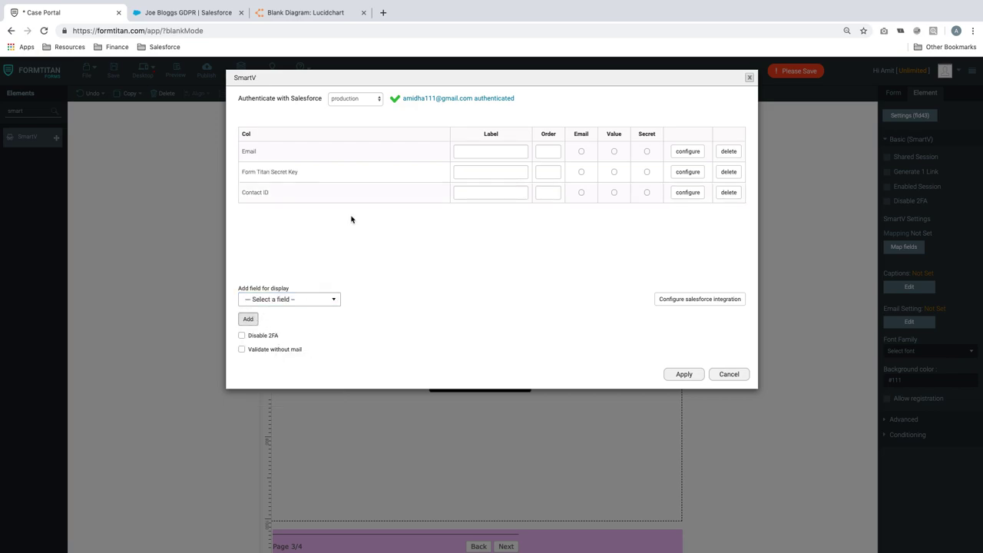
- Check the contact record's Form Titan Secret Key value in Salesforce, then return to FormTitan
{"action": "left_click", "coordinate": [183, 13]}
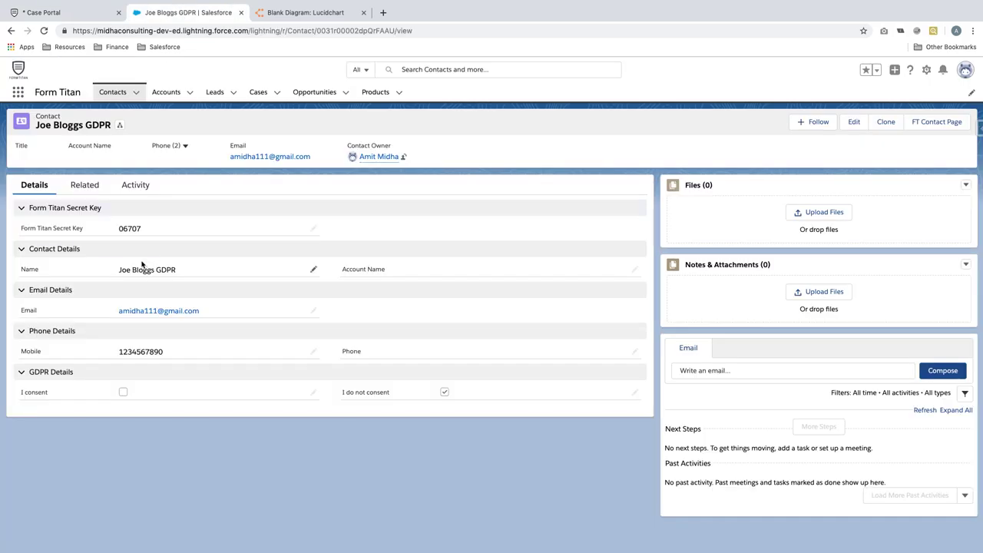
{"action": "mouse_move", "coordinate": [120, 228]}
{"action": "left_mouse_down"}
{"action": "mouse_move", "coordinate": [148, 231]}
{"action": "mouse_move", "coordinate": [113, 230]}
{"action": "left_mouse_up"}
{"action": "left_click", "coordinate": [149, 232]}
{"action": "left_click", "coordinate": [133, 228]}
{"action": "left_click_drag", "start_coordinate": [139, 228], "coordinate": [119, 228]}
{"action": "left_click", "coordinate": [80, 14]}
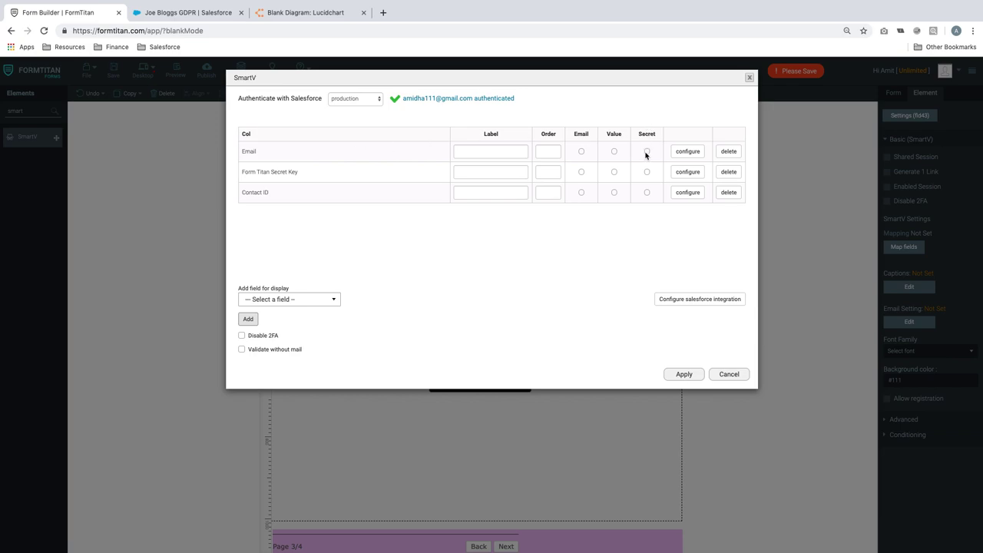
- Assign Email as the SmartV email, Form Titan Secret Key as secret, and Contact ID as value
{"action": "left_click", "coordinate": [582, 151]}
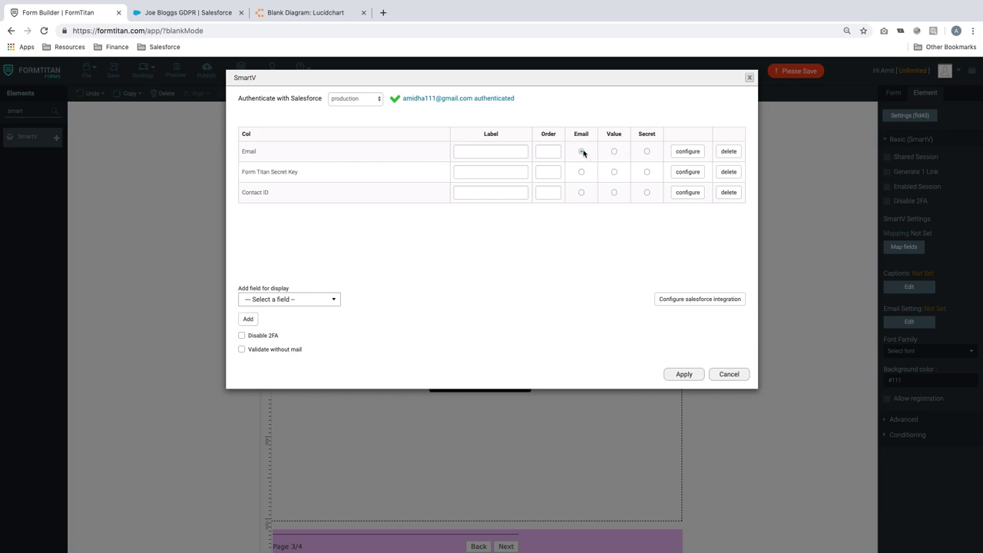
{"action": "left_click", "coordinate": [646, 172]}
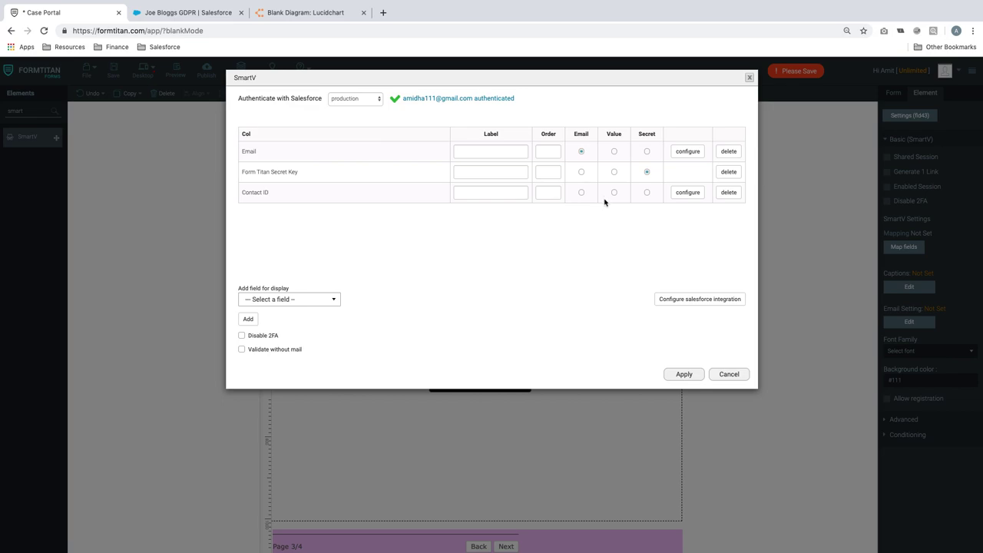
{"action": "left_click", "coordinate": [614, 193]}
{"action": "left_click", "coordinate": [684, 374]}
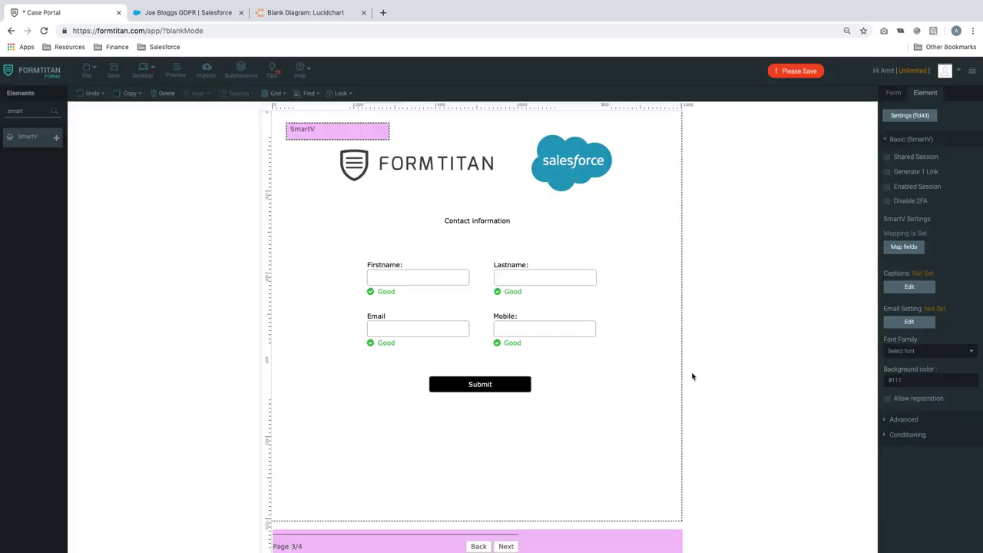
- Save the form and bring up the form-wide settings
{"action": "left_click", "coordinate": [120, 70]}
{"action": "left_click", "coordinate": [479, 221]}
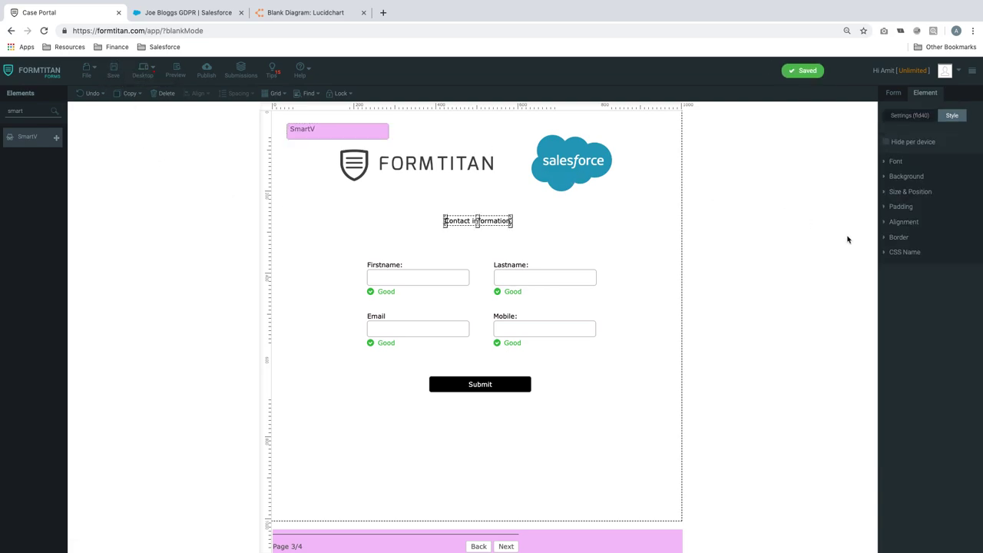
{"action": "left_click", "coordinate": [669, 262]}
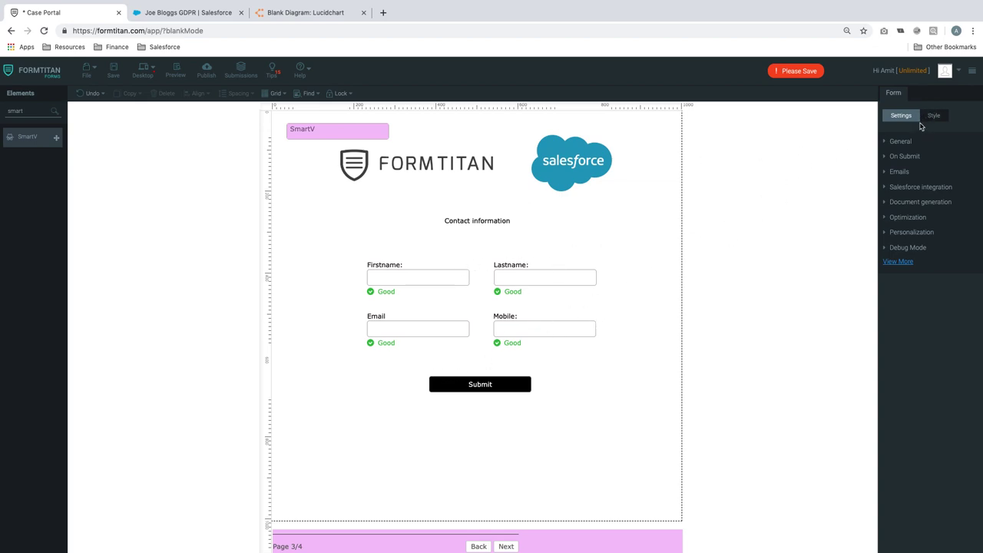
- Add the Contact object to a new Get From Salesforce lookup
{"action": "left_click", "coordinate": [924, 188]}
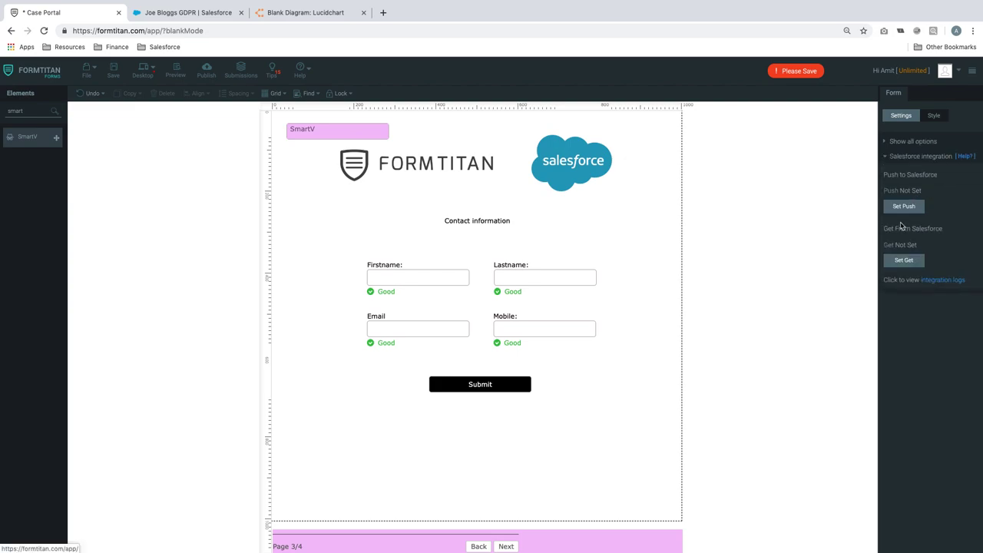
{"action": "left_click", "coordinate": [911, 261]}
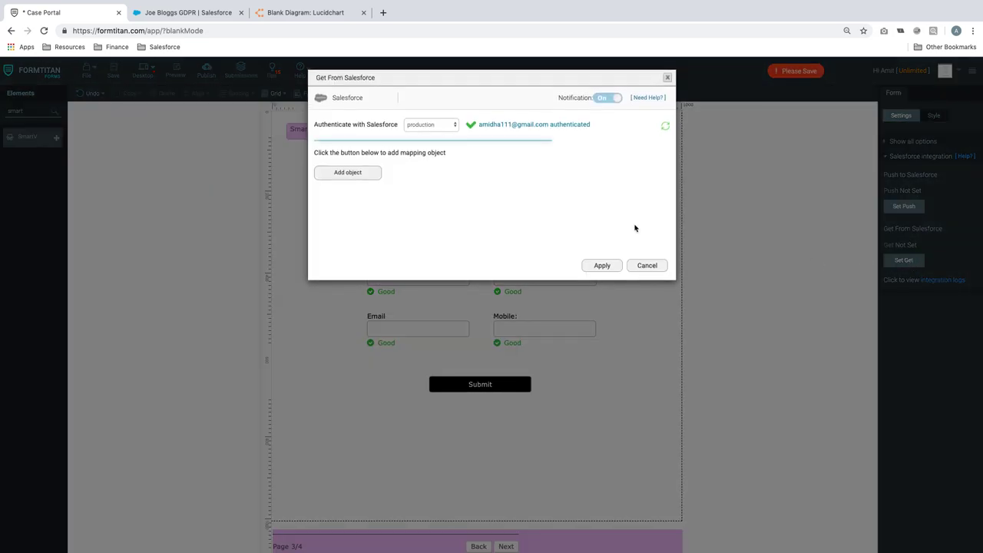
{"action": "left_click", "coordinate": [347, 173]}
{"action": "left_click", "coordinate": [399, 129]}
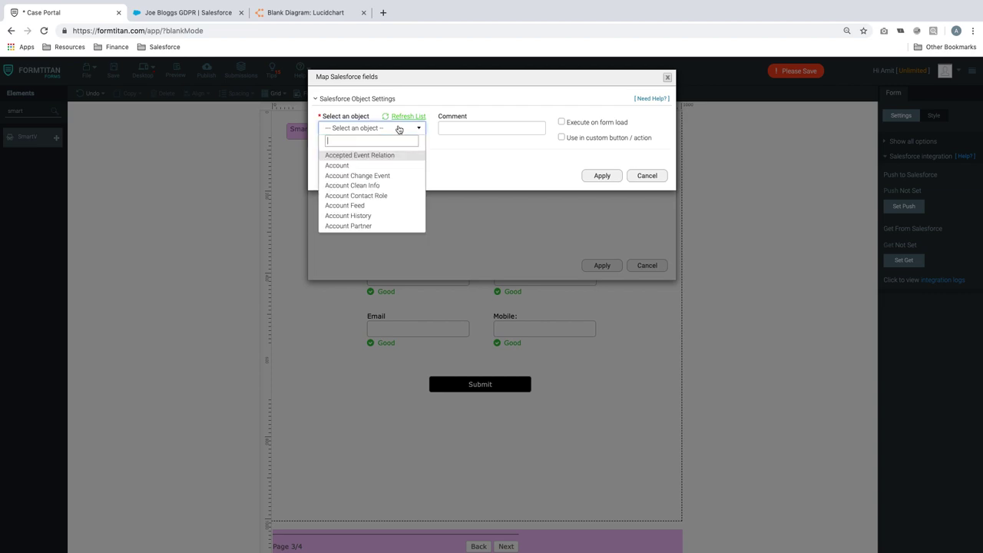
{"action": "type", "text": "contact"}
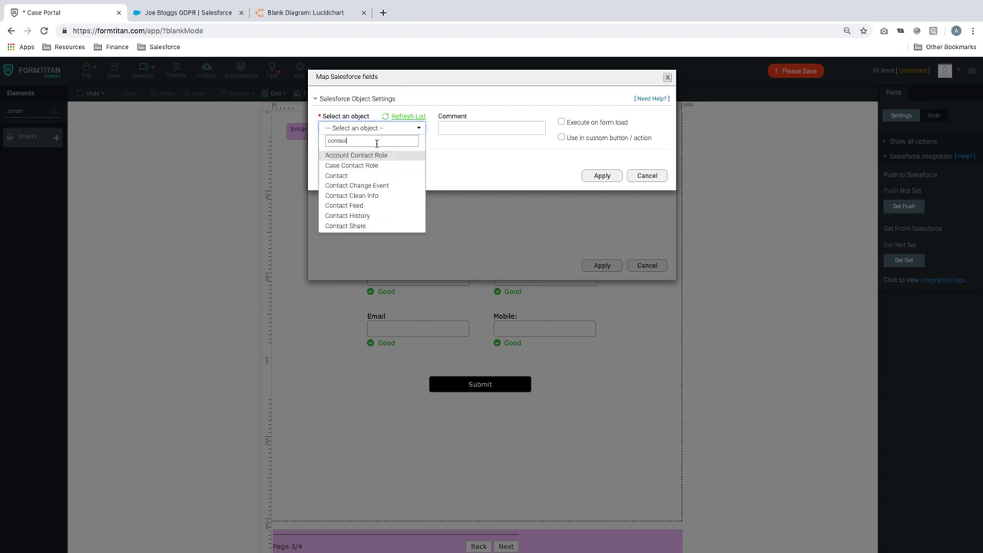
{"action": "left_click", "coordinate": [355, 176]}
{"action": "left_click", "coordinate": [471, 127]}
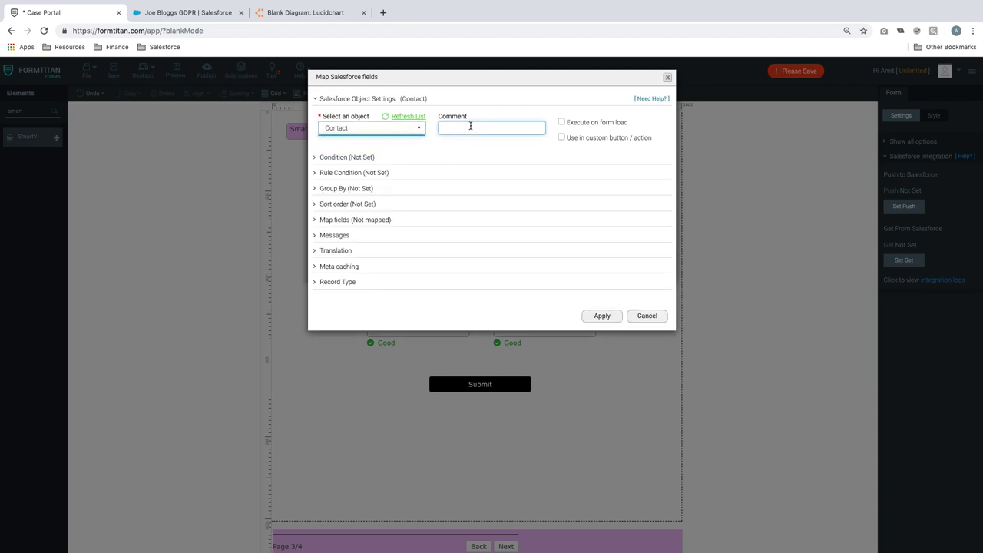
- Set the lookup condition to Contact ID Equals the SmartV field
{"action": "left_click", "coordinate": [347, 158]}
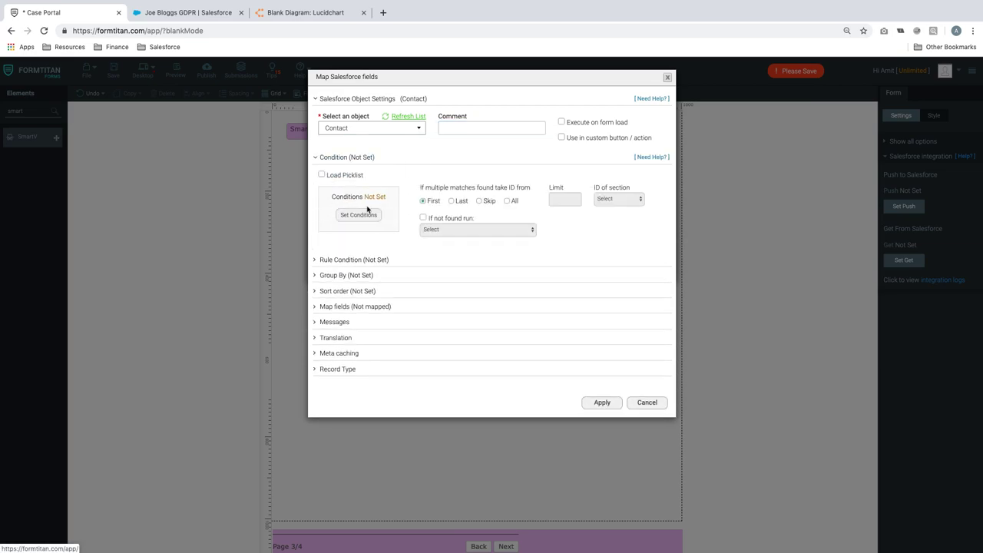
{"action": "left_click", "coordinate": [366, 215]}
{"action": "left_click", "coordinate": [368, 103]}
{"action": "type", "text": "con"}
{"action": "left_click", "coordinate": [368, 131]}
{"action": "left_click", "coordinate": [466, 101]}
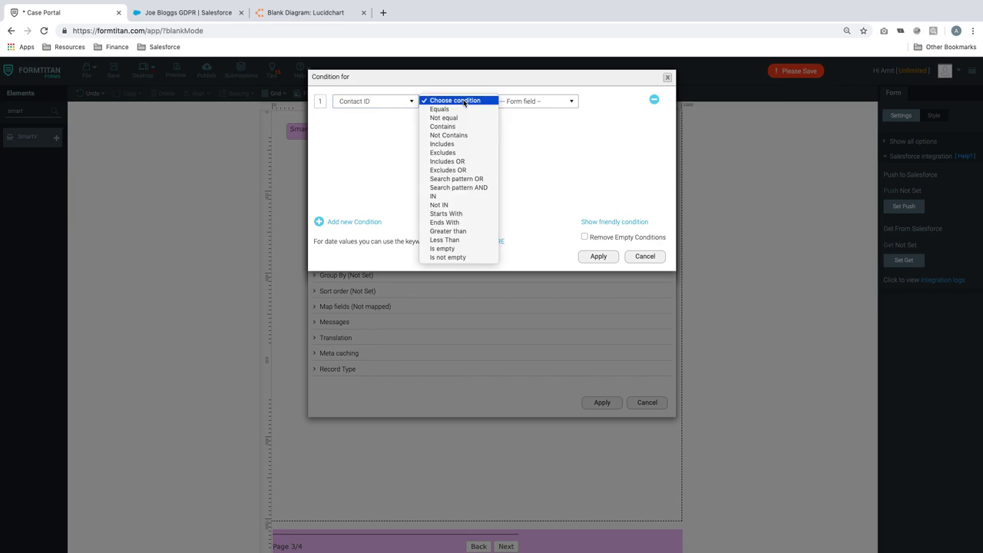
{"action": "left_click", "coordinate": [488, 104]}
{"action": "left_click", "coordinate": [517, 102]}
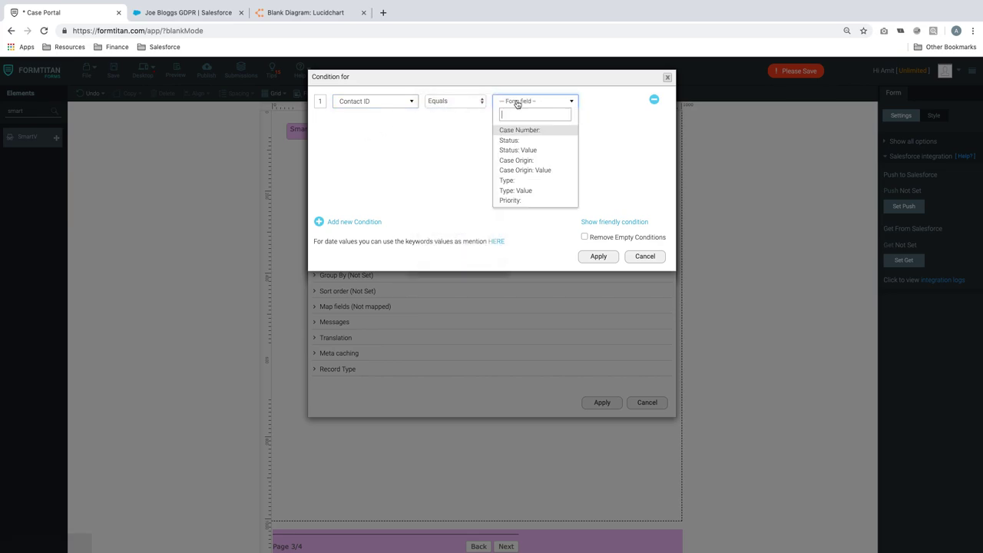
{"action": "type", "text": "smart"}
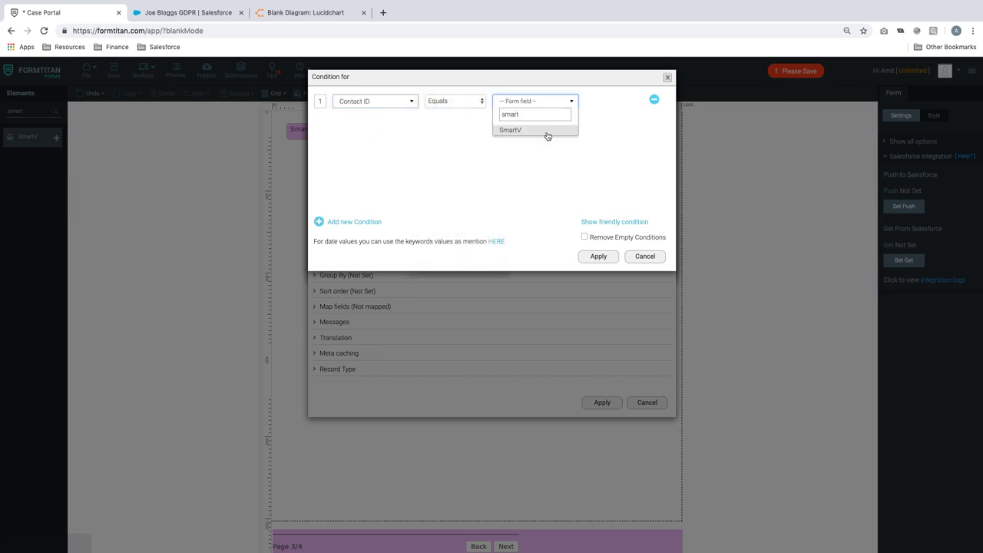
{"action": "left_click", "coordinate": [547, 133]}
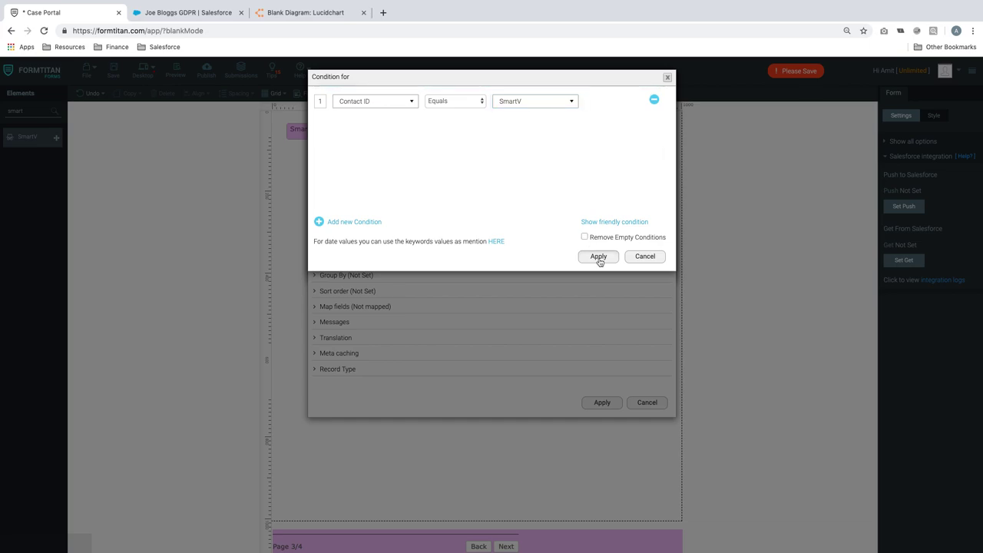
{"action": "left_click", "coordinate": [598, 256]}
- Open the field mapping table for the Contact lookup
{"action": "left_click", "coordinate": [347, 309]}
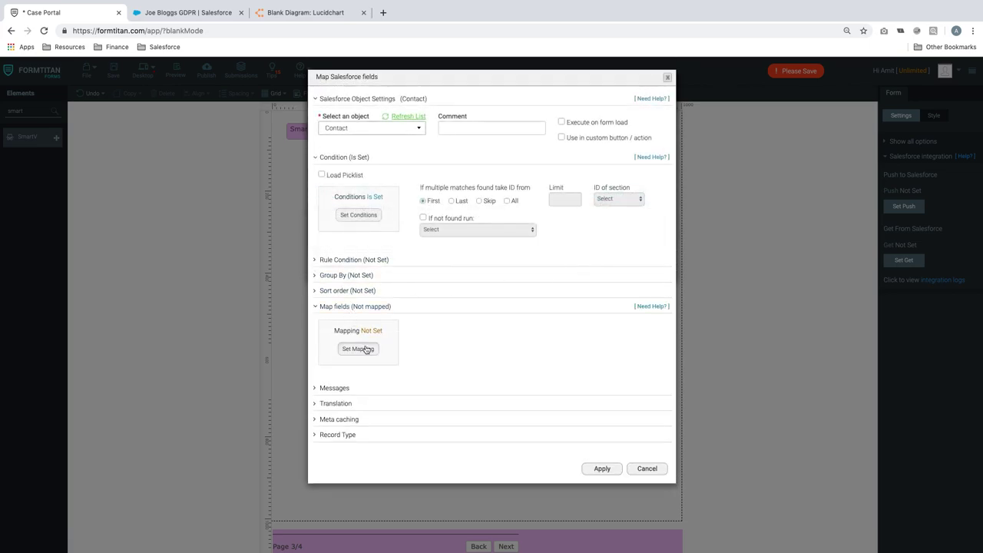
{"action": "left_click", "coordinate": [366, 350]}
{"action": "scroll", "coordinate": [406, 222], "scroll_direction": "down", "scroll_amount": 3}
- Map the form's Firstname and Lastname fields to Salesforce First Name and Last Name
{"action": "scroll", "coordinate": [395, 244], "scroll_direction": "down", "scroll_amount": 5}
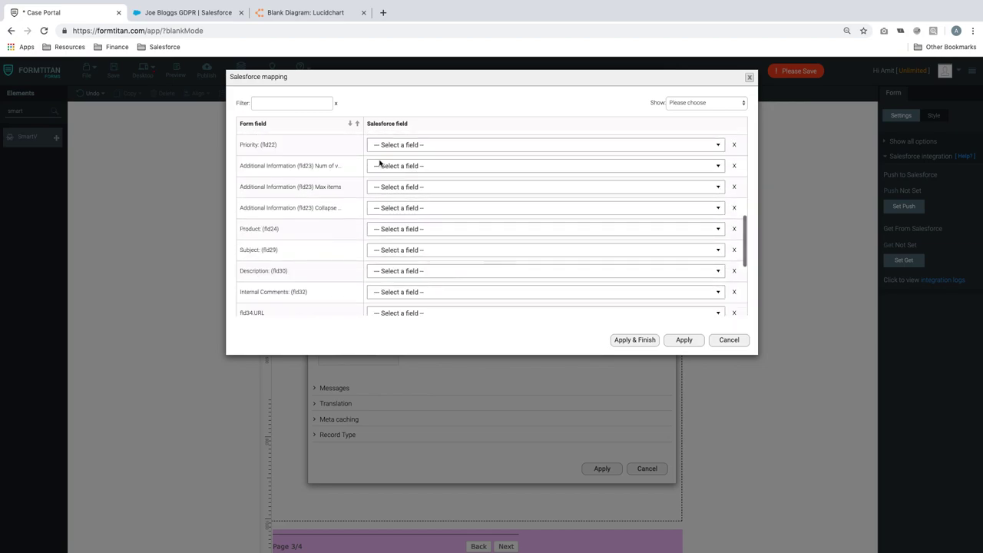
{"action": "left_click", "coordinate": [314, 105]}
{"action": "type", "text": "first"}
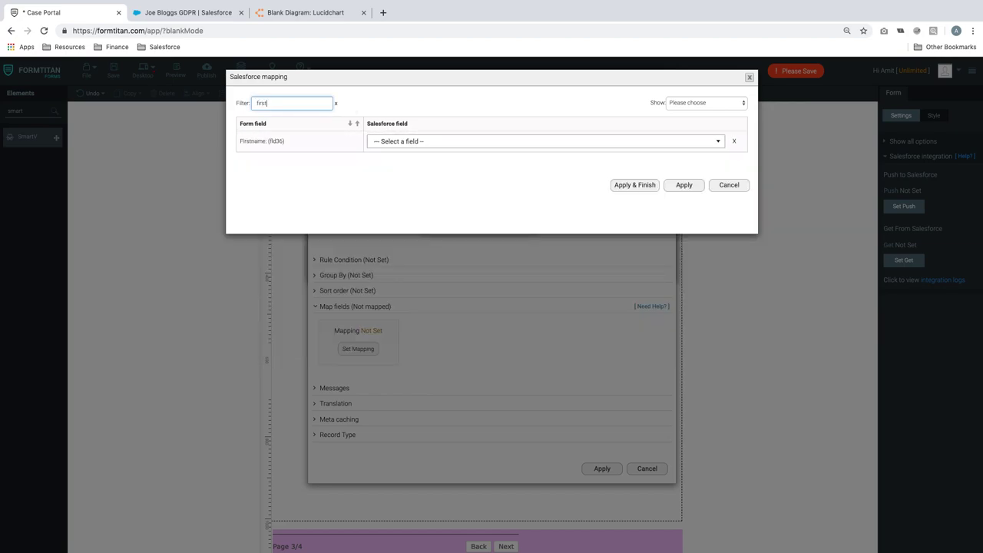
{"action": "left_click", "coordinate": [393, 141]}
{"action": "type", "text": "firs"}
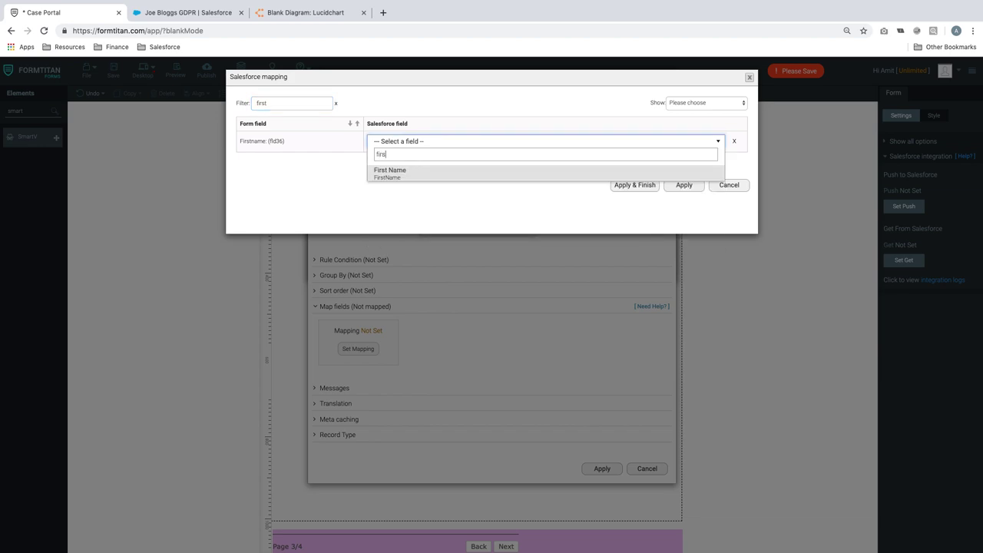
{"action": "type", "text": "t"}
{"action": "left_click", "coordinate": [390, 172]}
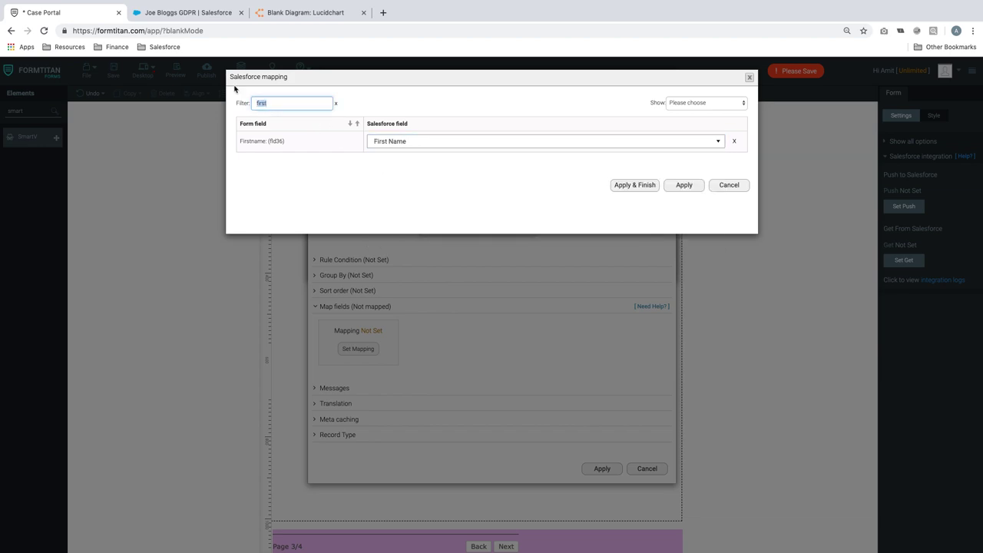
{"action": "type", "text": "last"}
{"action": "left_click", "coordinate": [420, 146]}
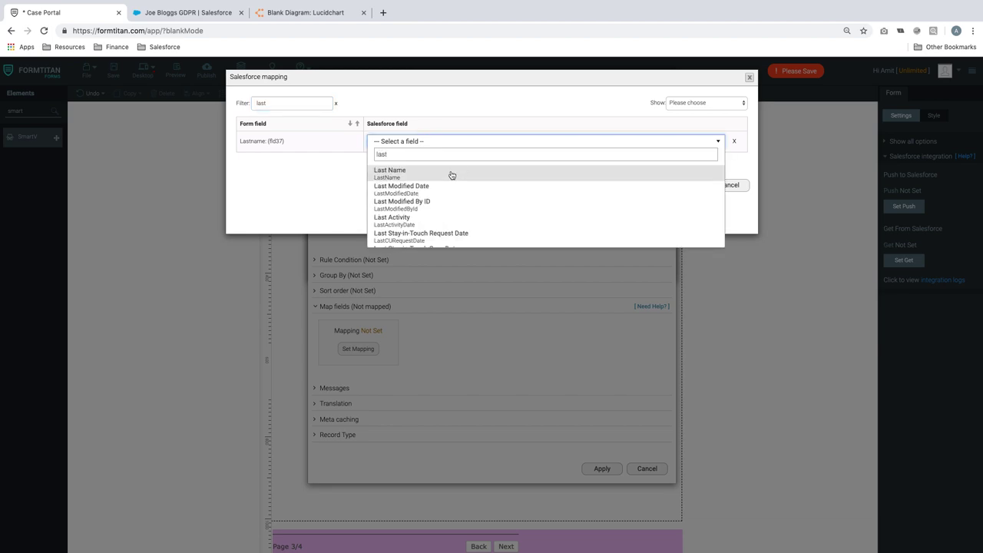
{"action": "left_click", "coordinate": [453, 176]}
- Map Email to Email and Mobile to Mobile Phone, then apply the mapping
{"action": "double_click", "coordinate": [288, 104]}
{"action": "type", "text": "email"}
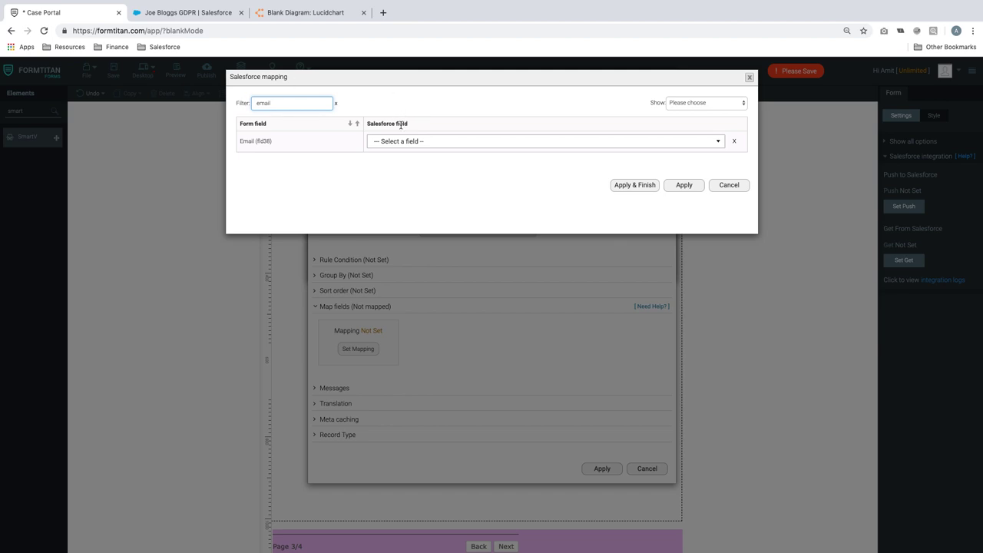
{"action": "left_click", "coordinate": [398, 140]}
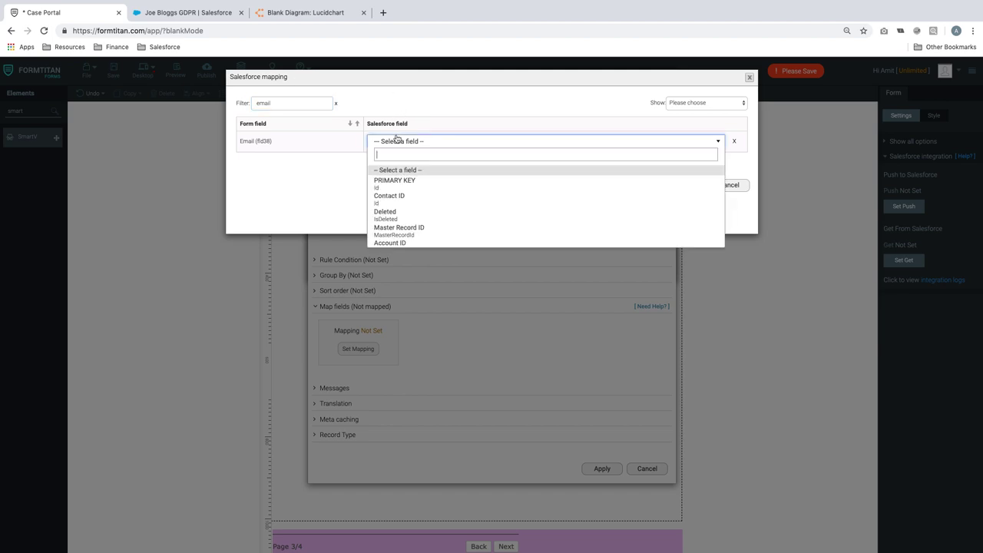
{"action": "type", "text": "email"}
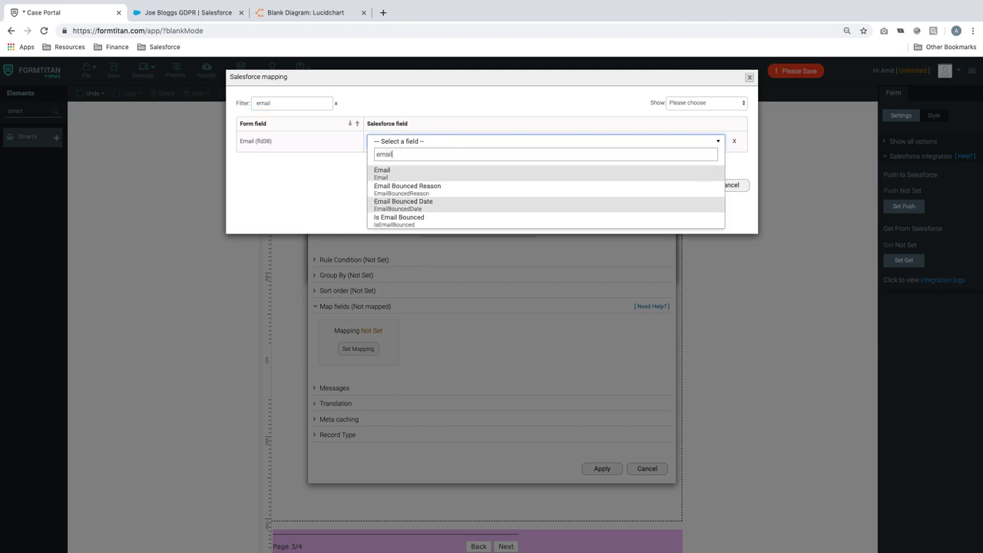
{"action": "left_click", "coordinate": [404, 179]}
{"action": "key", "text": "shift+Tab"}
{"action": "type", "text": "mobil"}
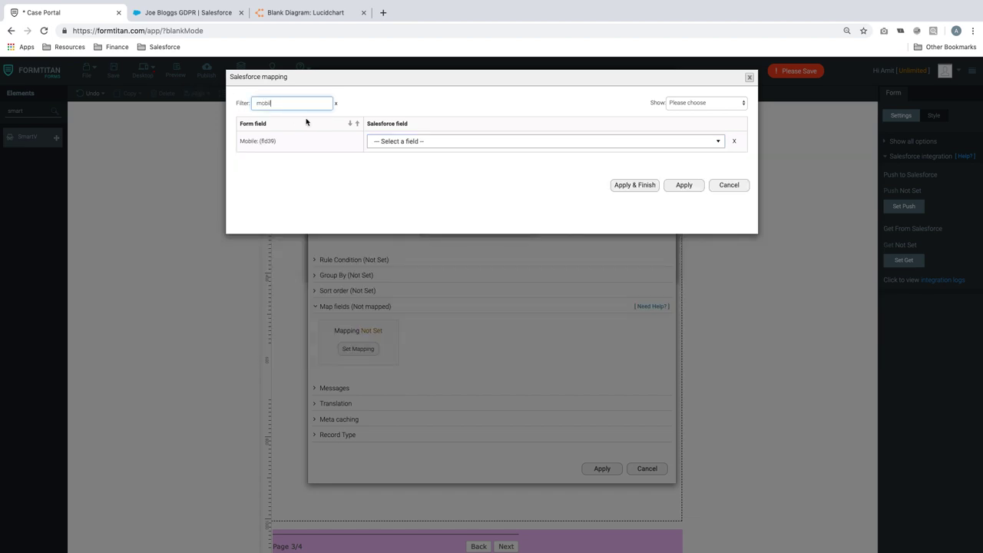
{"action": "left_click", "coordinate": [384, 140]}
{"action": "type", "text": "m"}
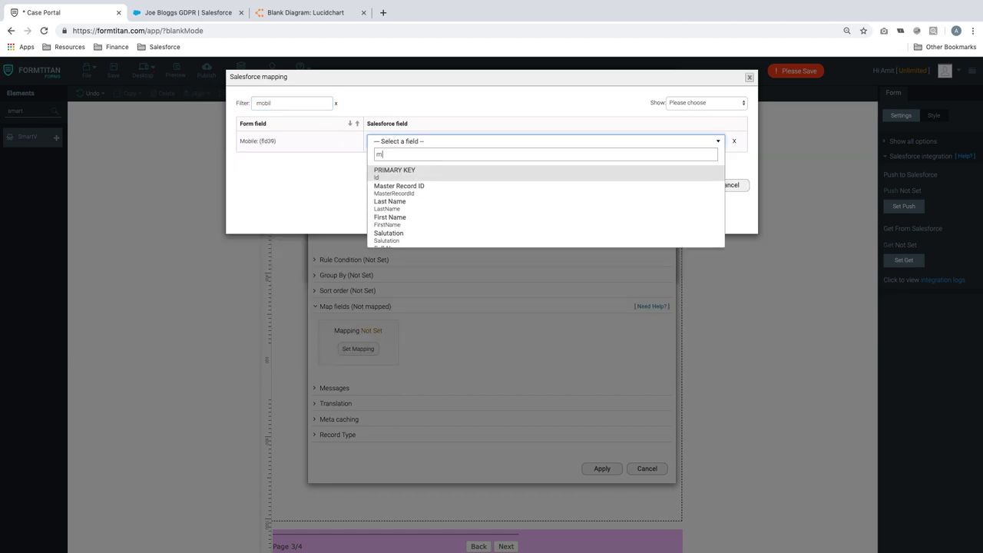
{"action": "type", "text": "obile"}
{"action": "left_click", "coordinate": [464, 171]}
{"action": "left_click", "coordinate": [684, 185]}
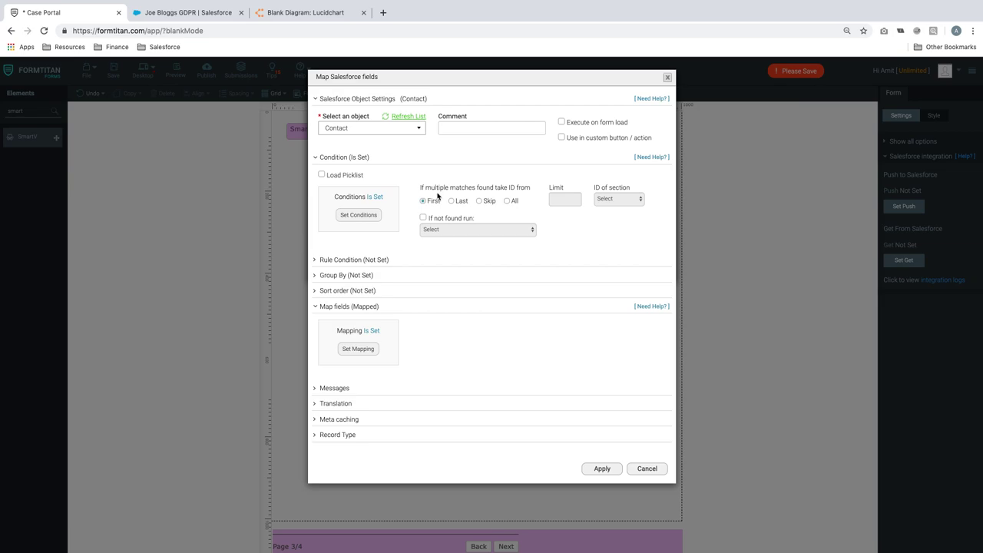
- Apply the Contact lookup with Execute on form load turned off and confirm Get From Salesforce
{"action": "left_click", "coordinate": [561, 123]}
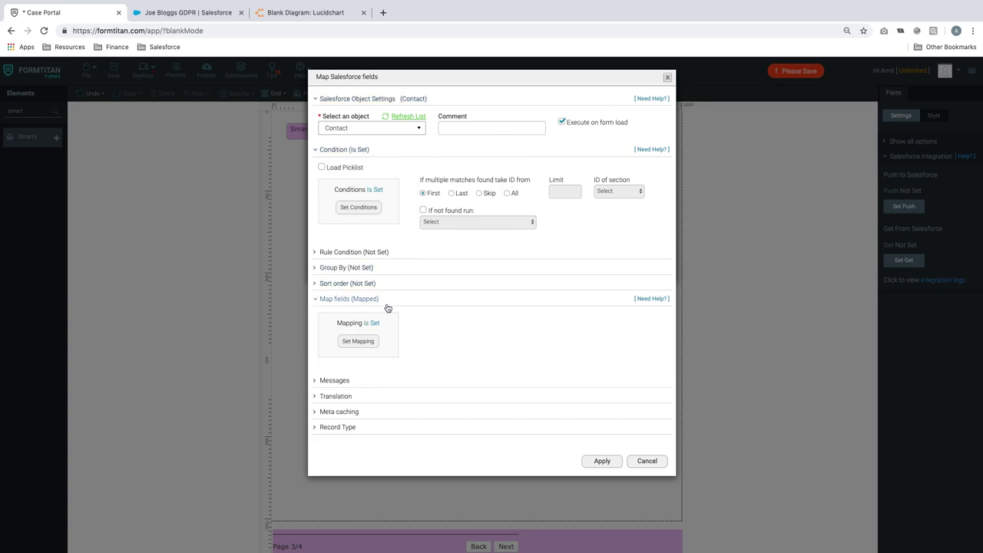
{"action": "left_click", "coordinate": [609, 462]}
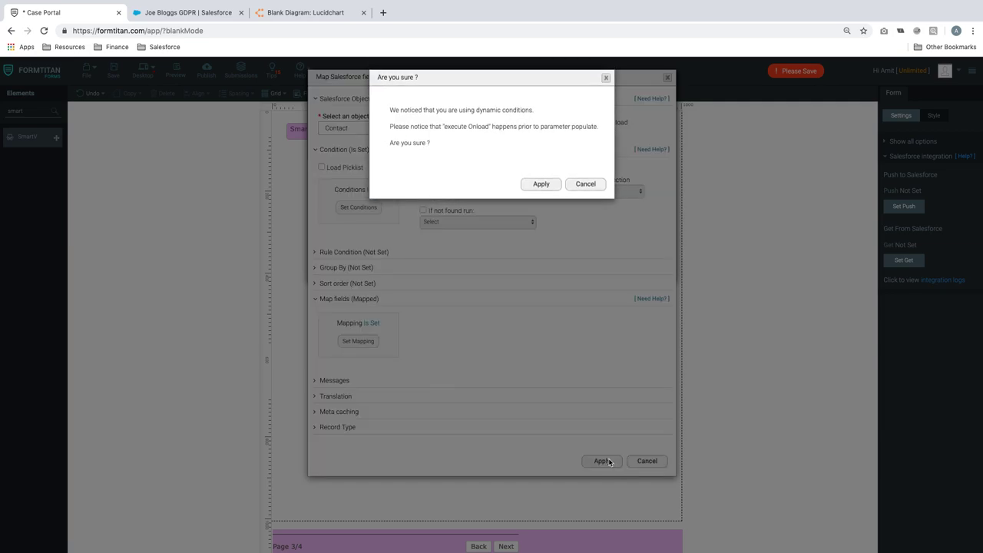
{"action": "left_click", "coordinate": [586, 184]}
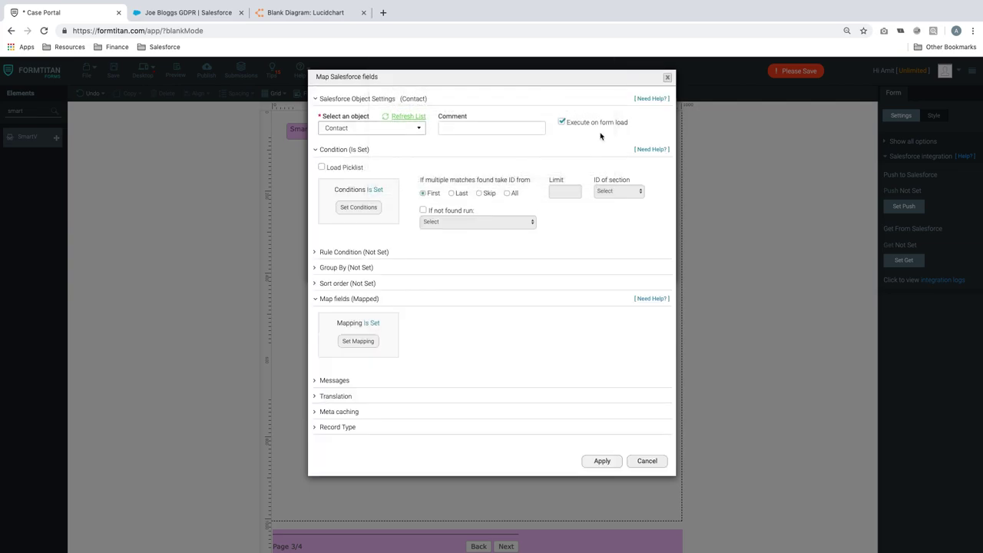
{"action": "left_click", "coordinate": [561, 122]}
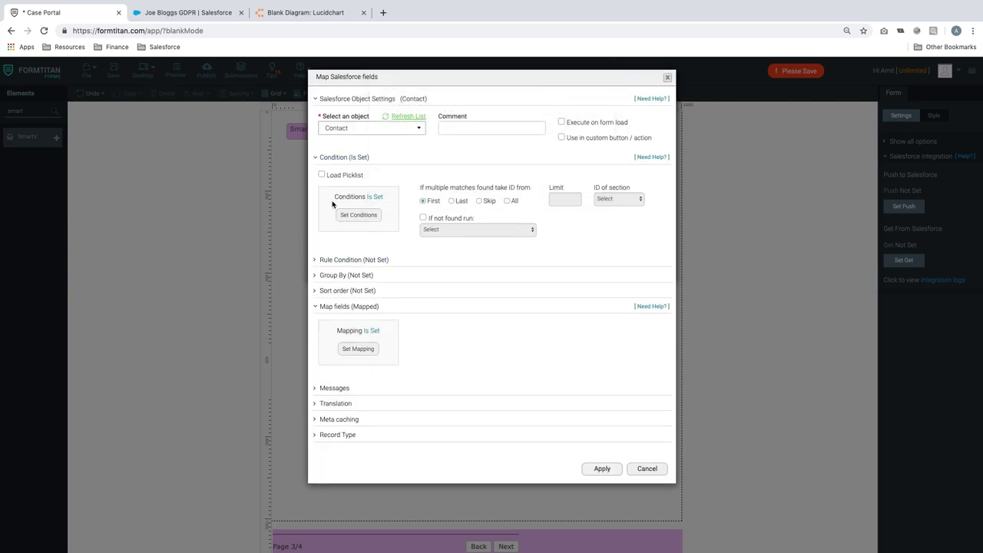
{"action": "left_click", "coordinate": [601, 469]}
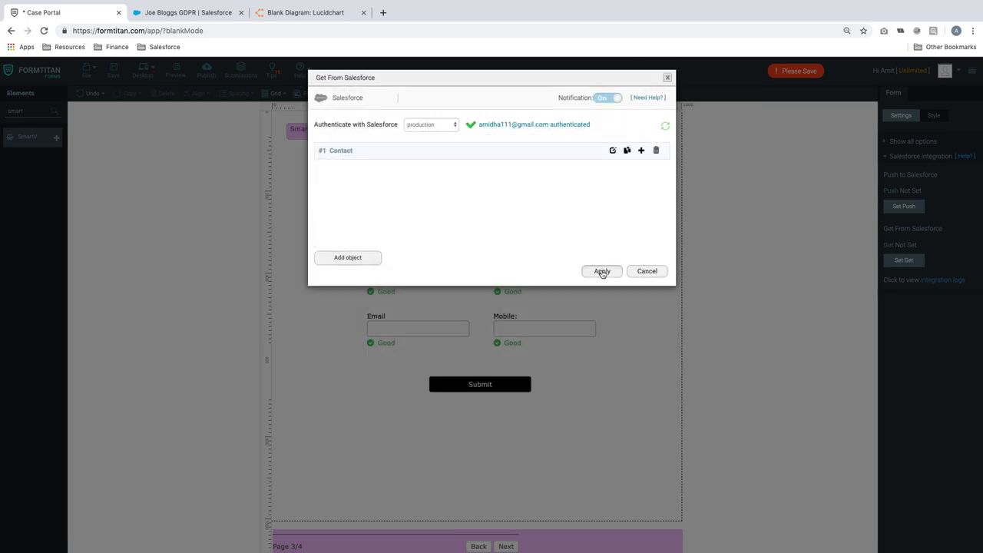
{"action": "left_click", "coordinate": [603, 271]}
- Save the form and review the page navigation bar's settings
{"action": "left_click", "coordinate": [119, 71]}
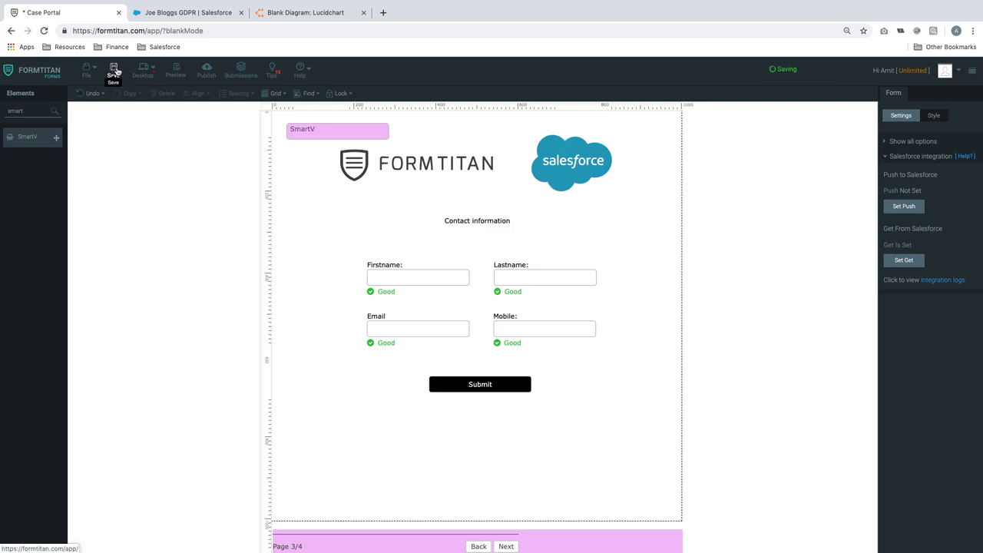
{"action": "left_click", "coordinate": [451, 538]}
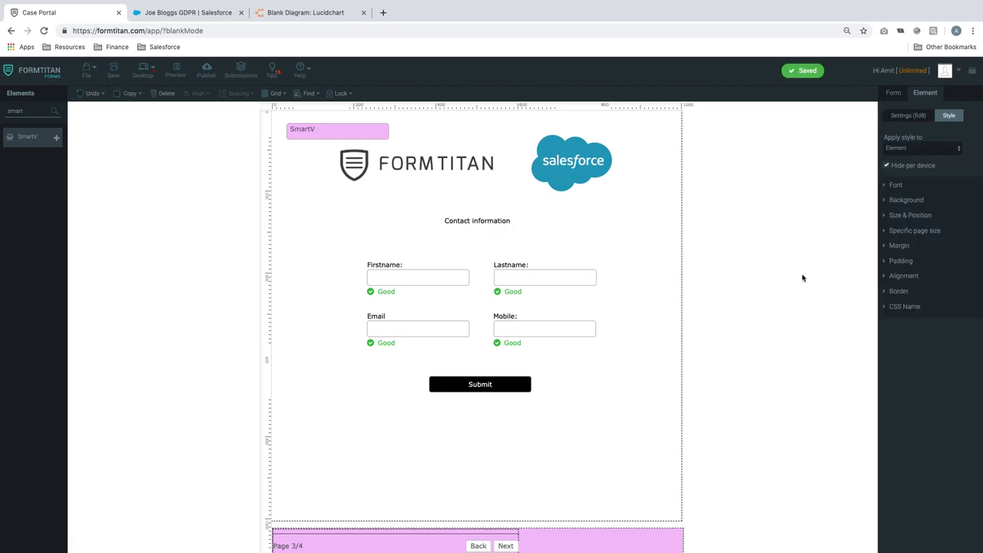
{"action": "left_click", "coordinate": [909, 117]}
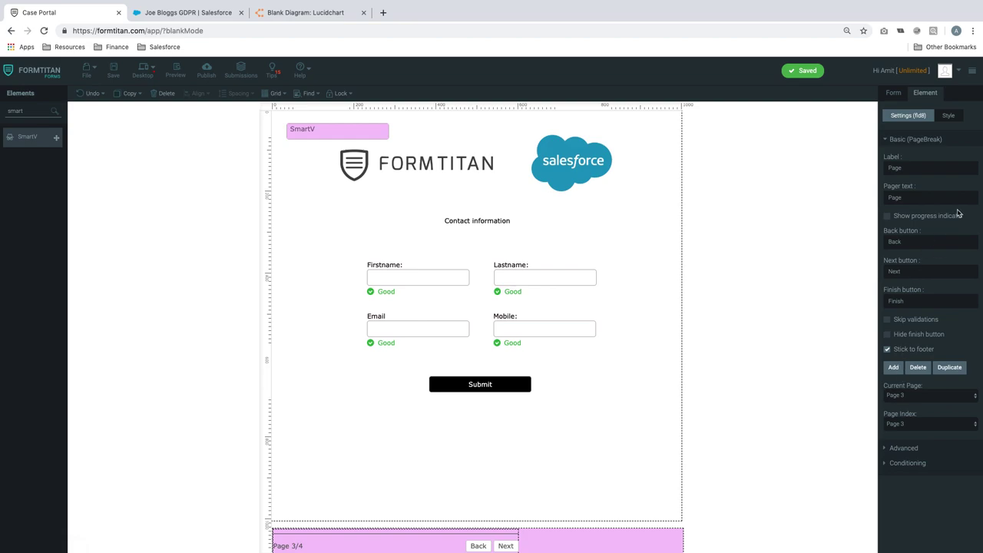
{"action": "left_click", "coordinate": [892, 94]}
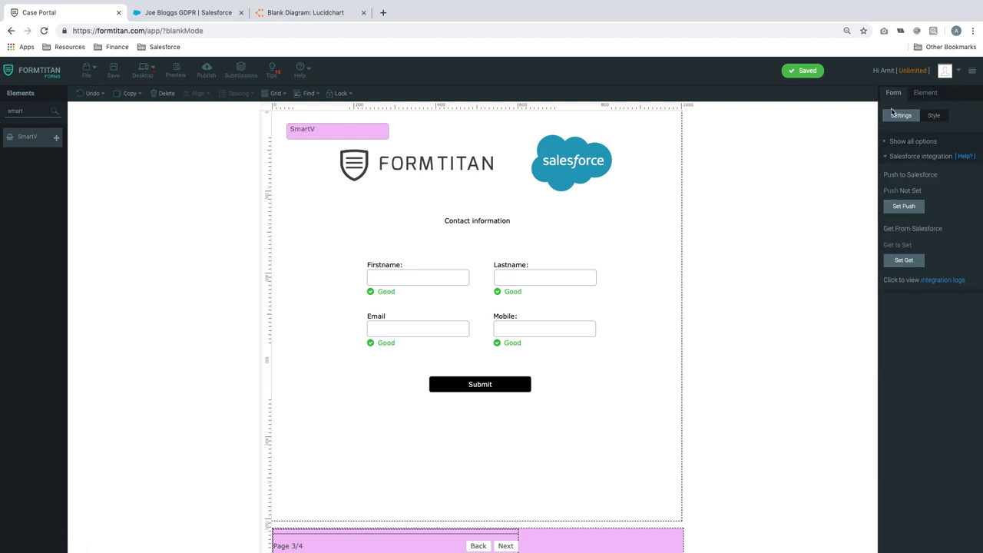
{"action": "left_click", "coordinate": [915, 145]}
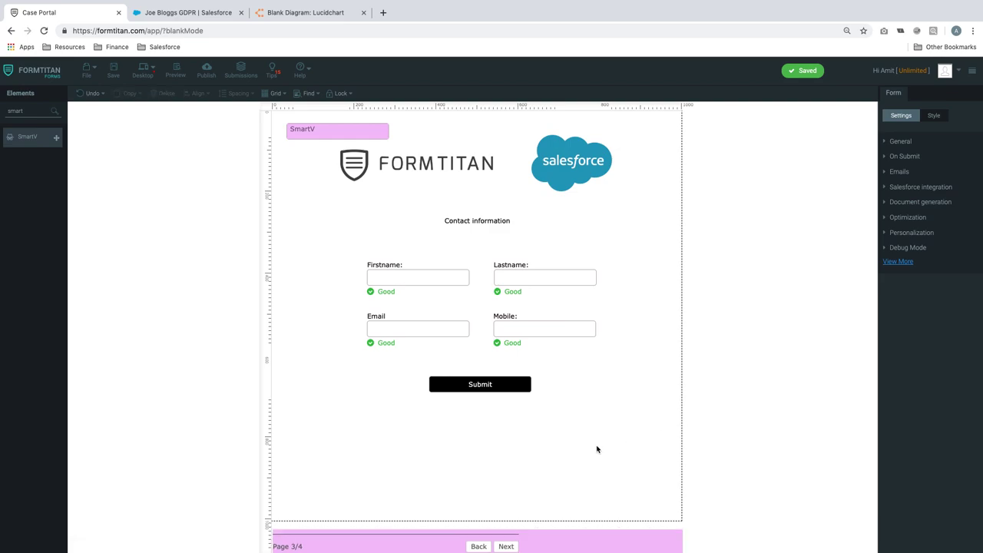
- Turn off Hide per device for the navigation bar on page 3 and save
{"action": "left_click", "coordinate": [478, 546]}
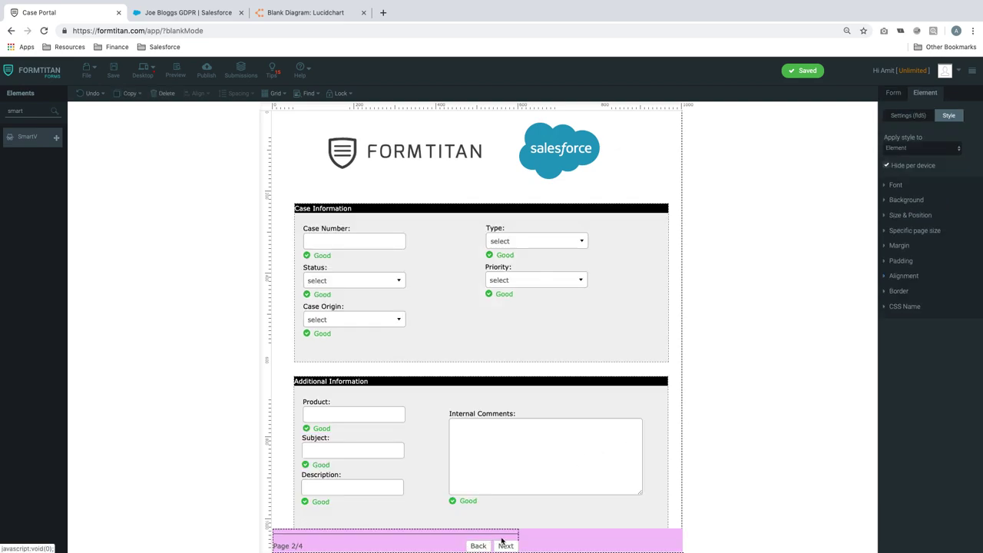
{"action": "left_click", "coordinate": [503, 546]}
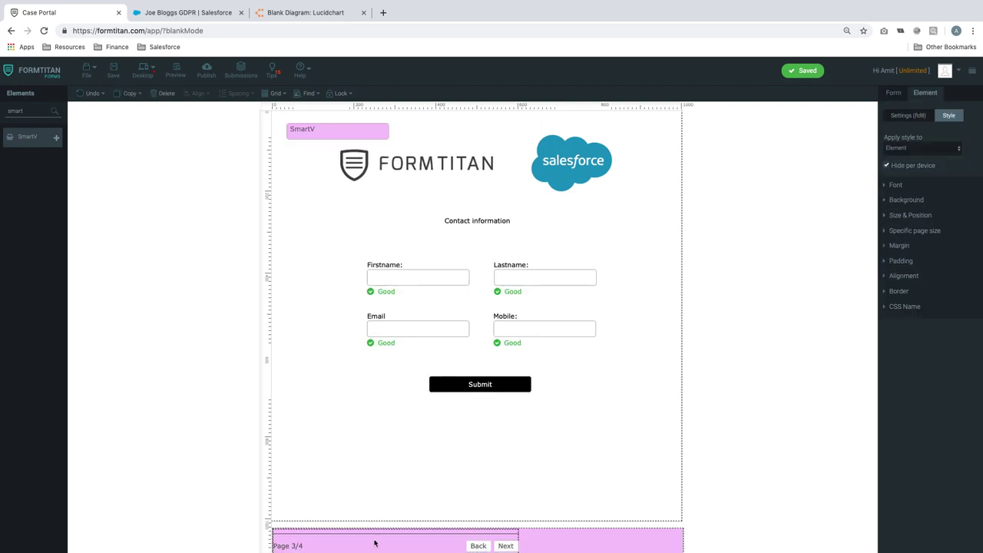
{"action": "left_click", "coordinate": [887, 165]}
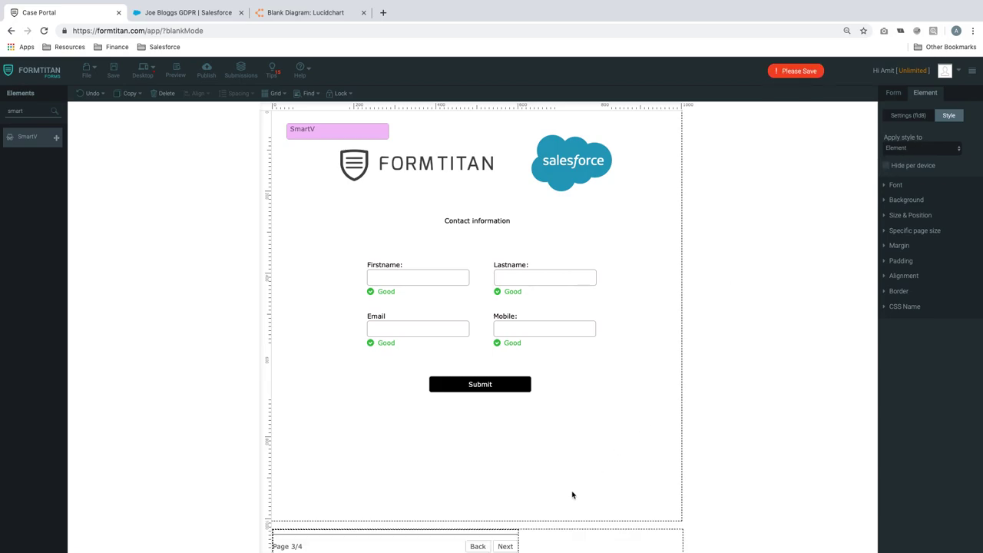
{"action": "left_click", "coordinate": [114, 70]}
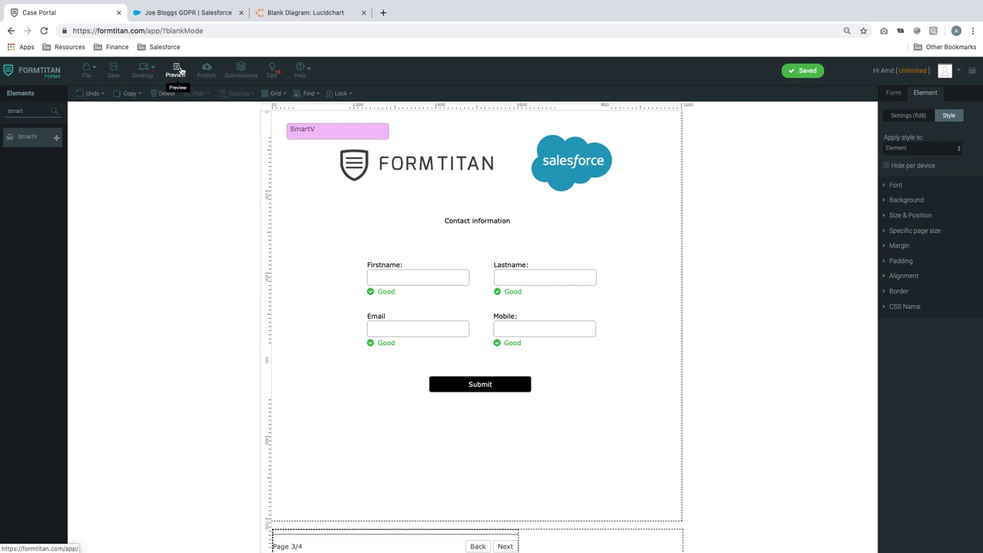
- Preview the form and log in with the contact's e-mail chosen from autofill
{"action": "left_click", "coordinate": [178, 71]}
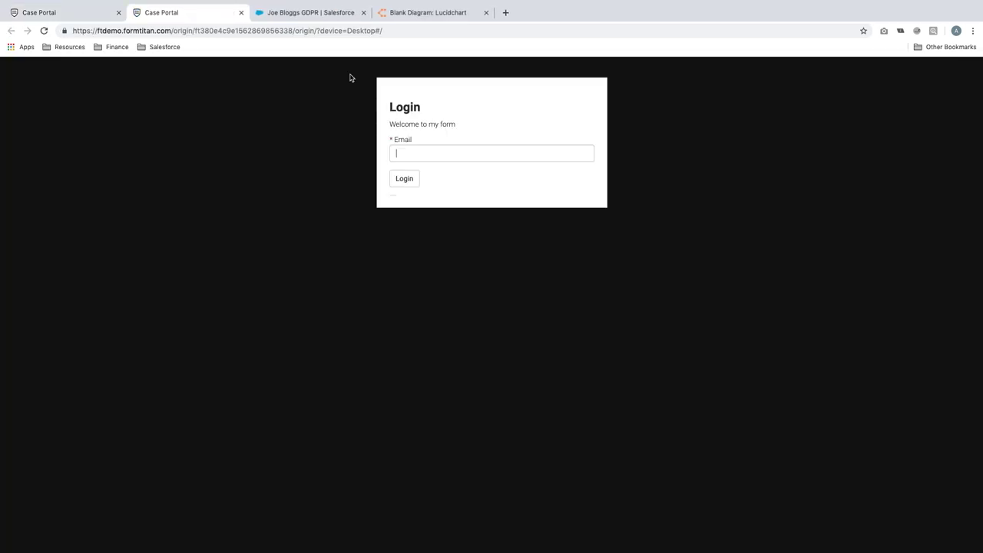
{"action": "left_click", "coordinate": [475, 155]}
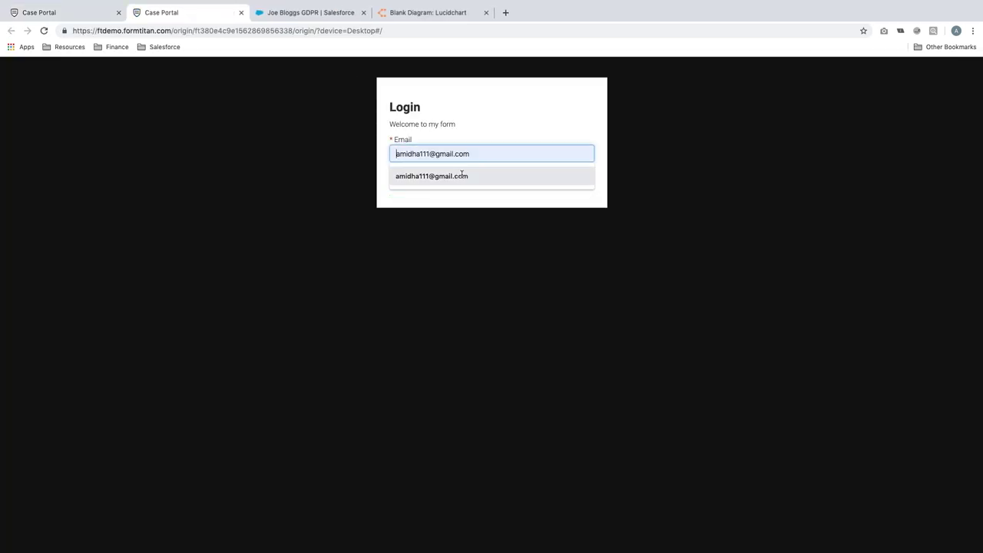
{"action": "left_click", "coordinate": [321, 14]}
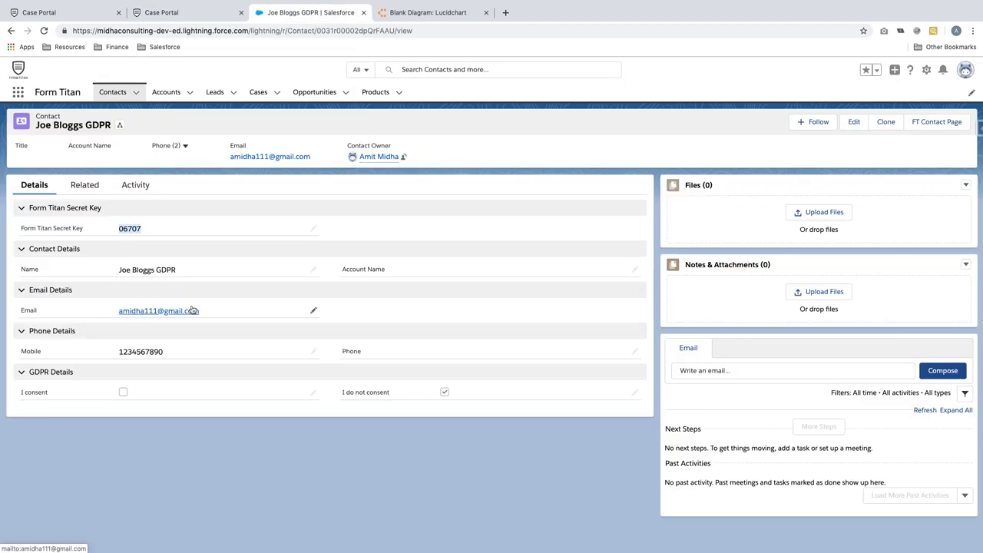
{"action": "left_click", "coordinate": [175, 15]}
{"action": "left_click", "coordinate": [476, 151]}
{"action": "left_click", "coordinate": [463, 176]}
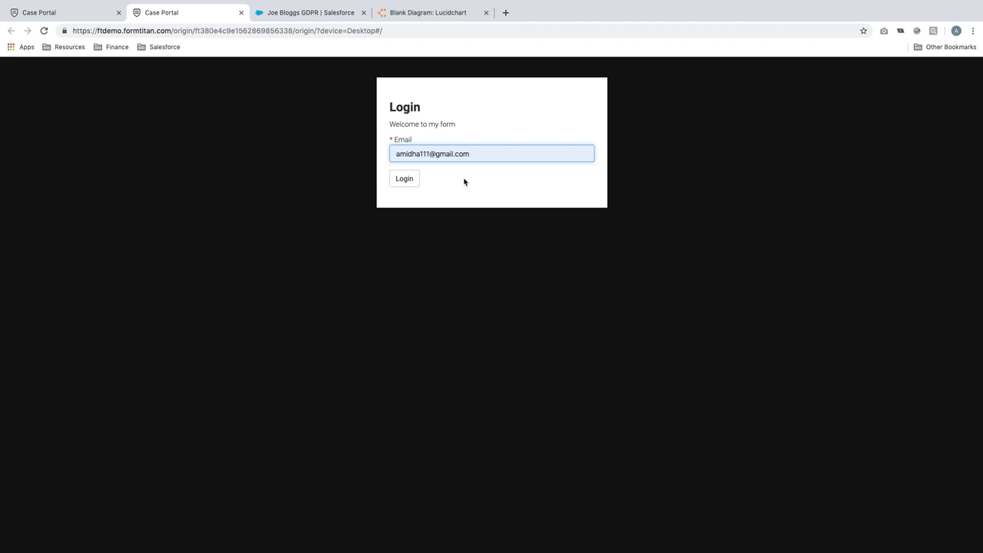
{"action": "left_click", "coordinate": [415, 180]}
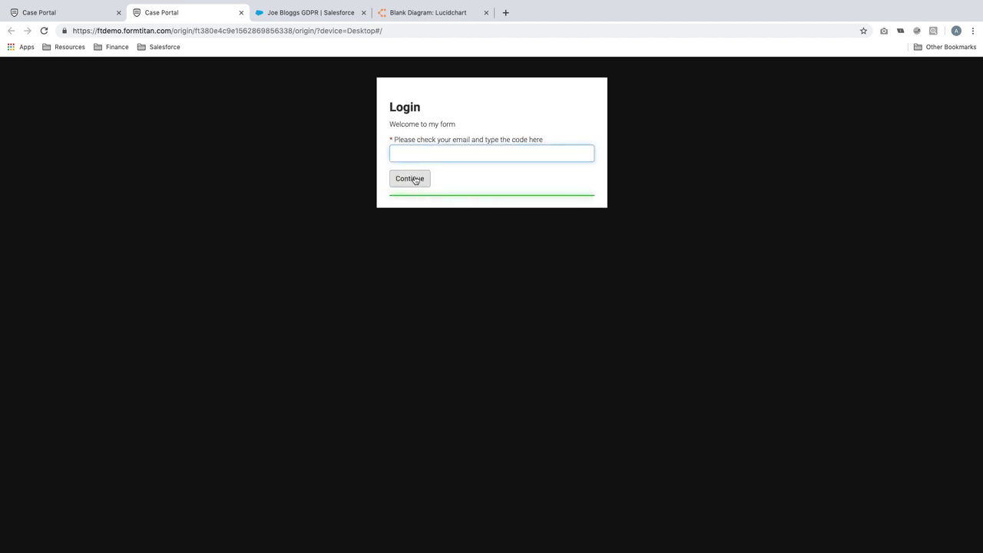
{"action": "left_click", "coordinate": [507, 12]}
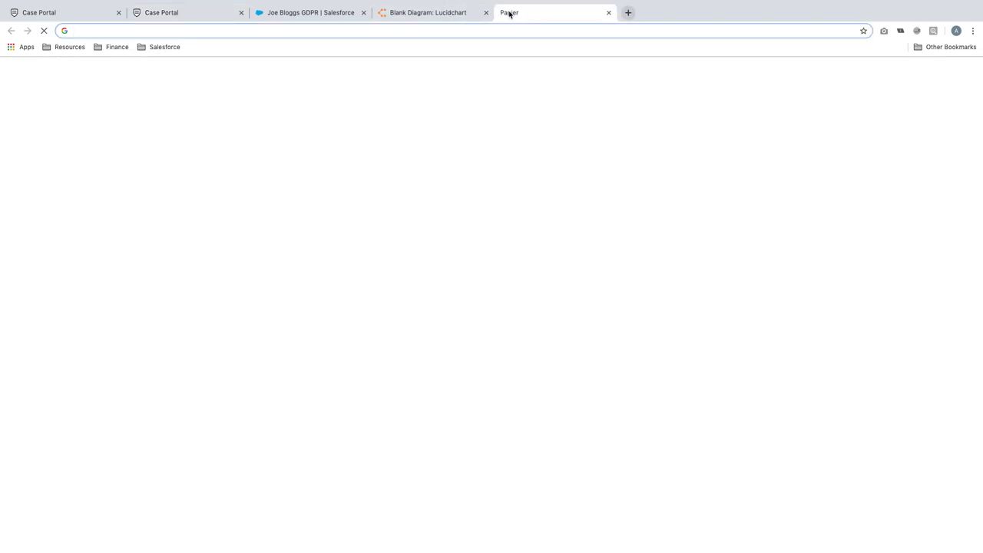
- Open FormTitan's security-code e-mail in Gmail and return to the preview tab
{"action": "type", "text": "gmail/"}
{"action": "left_click", "coordinate": [184, 69]}
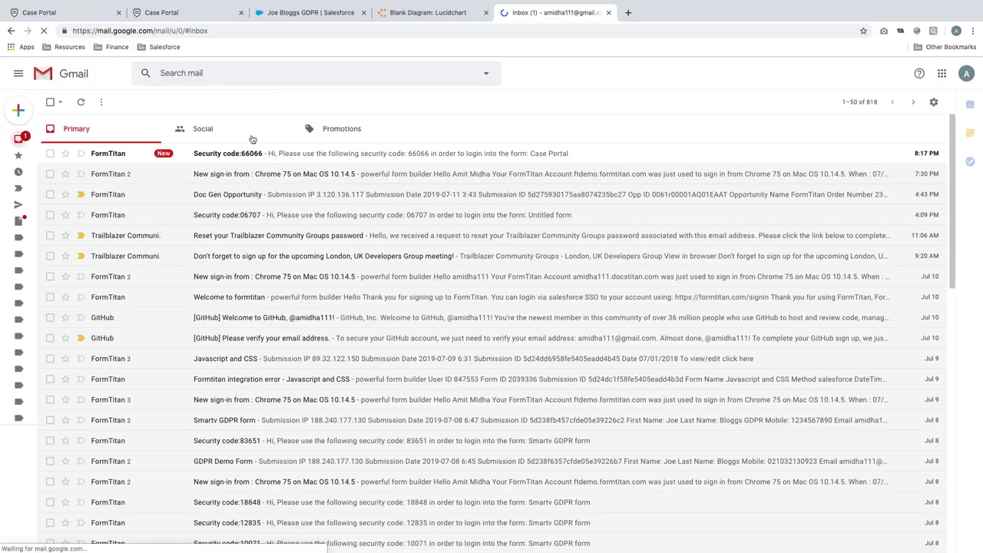
{"action": "left_click", "coordinate": [245, 157]}
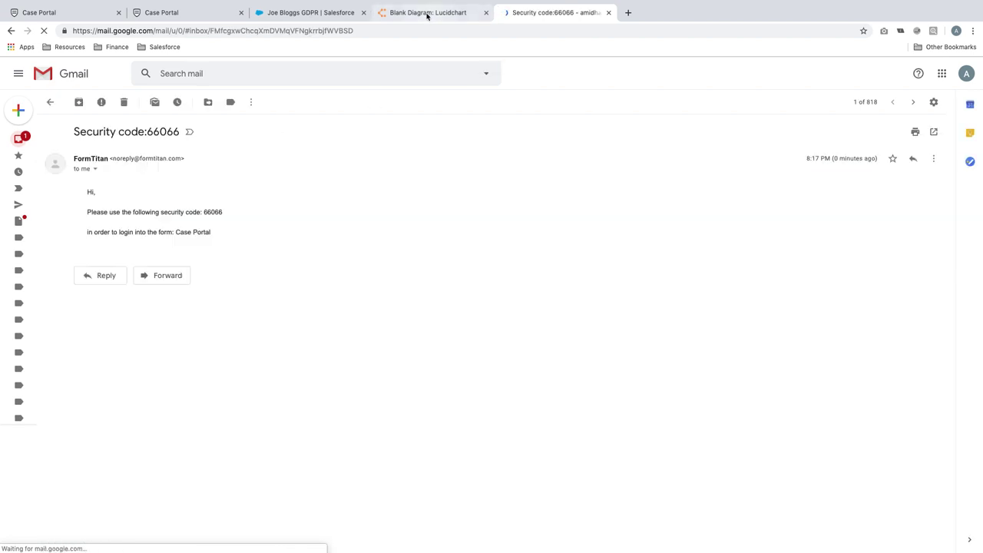
{"action": "left_click", "coordinate": [196, 13]}
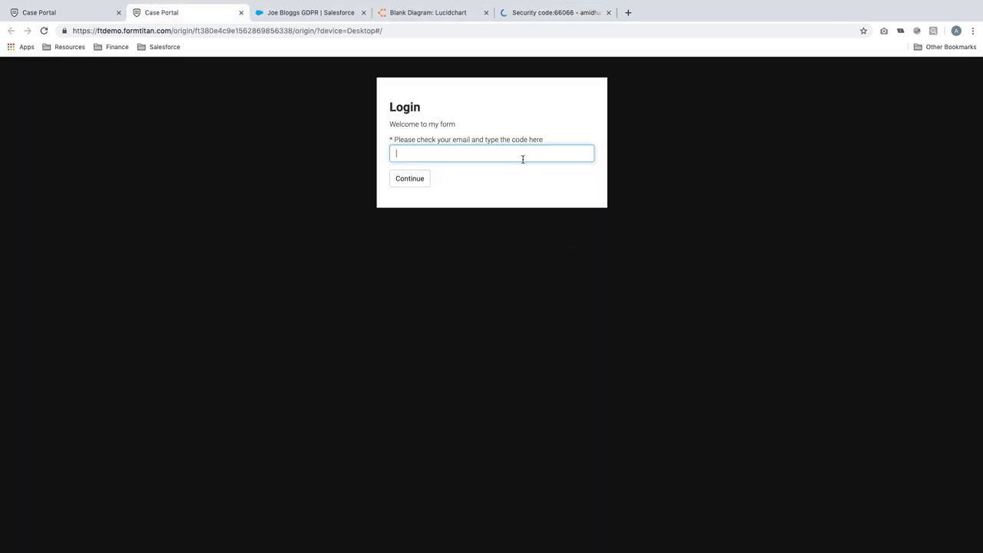
- Enter the e-mailed security code and advance to page 3, Contact information, showing Salesforce data
{"action": "left_click", "coordinate": [410, 178]}
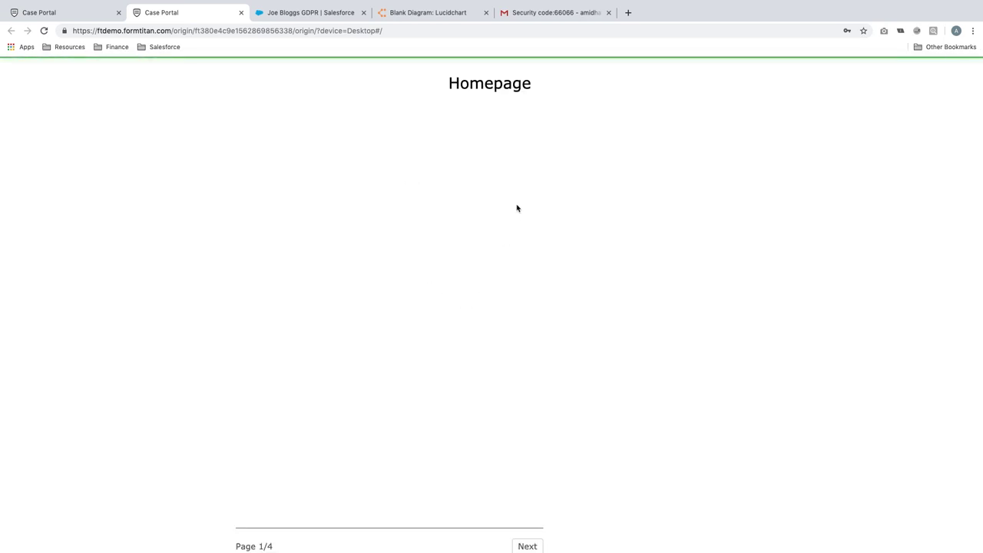
{"action": "left_click", "coordinate": [519, 547]}
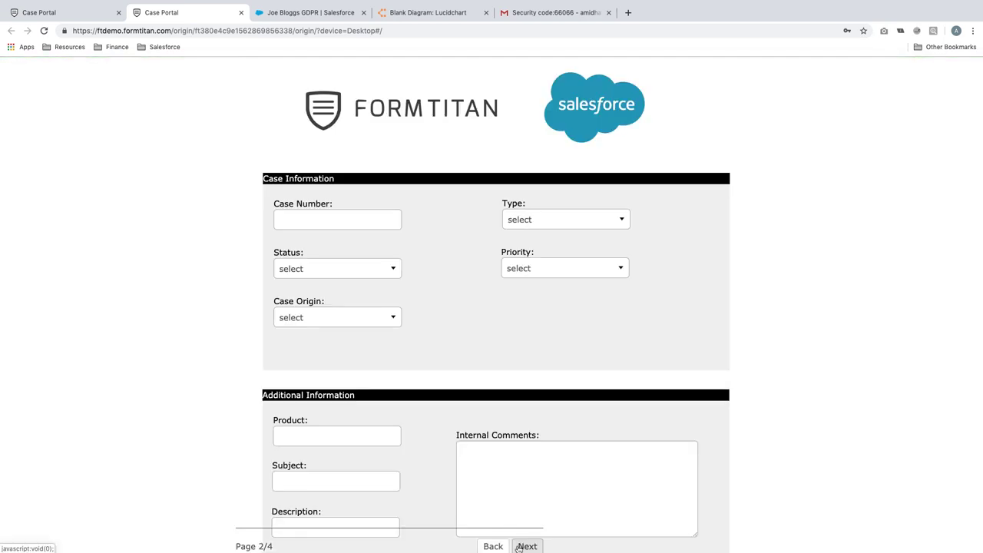
{"action": "left_click", "coordinate": [521, 547]}
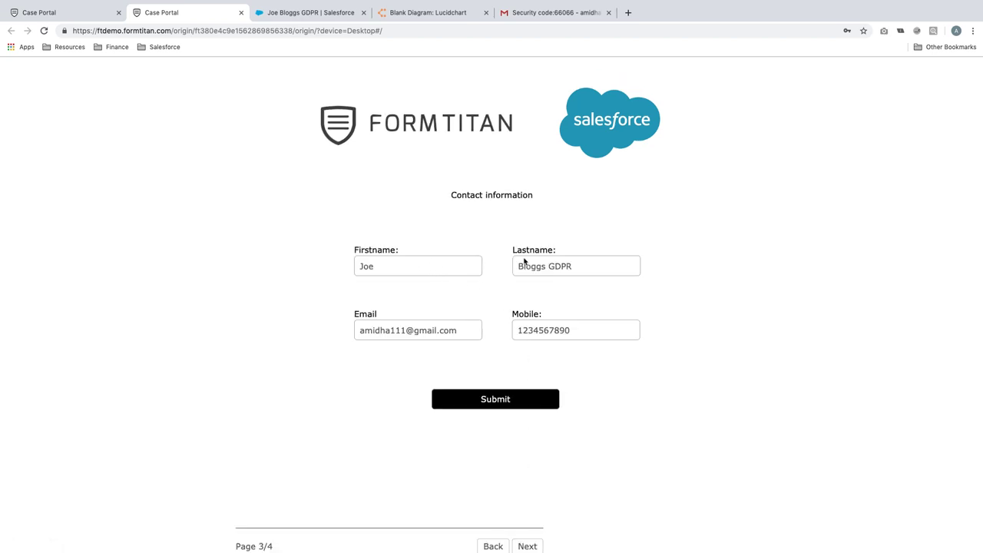